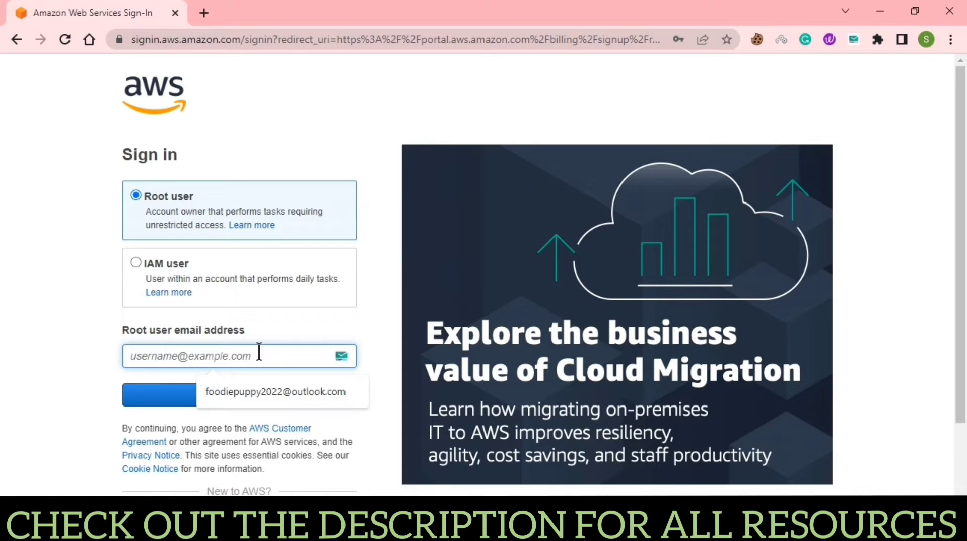
Return to the console sign-in page and submit the saved root user email address
left_click(23, 41)
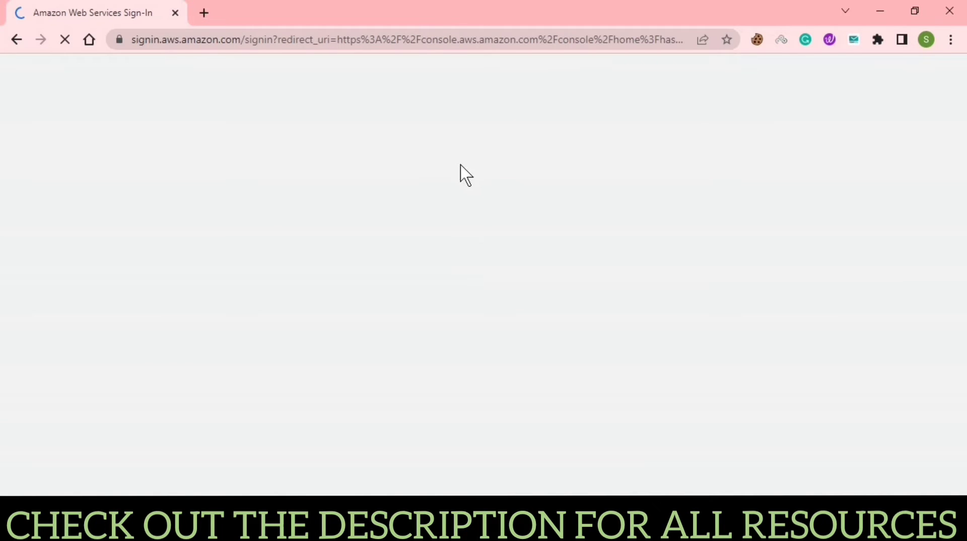
scroll(379, 313, "down", 2)
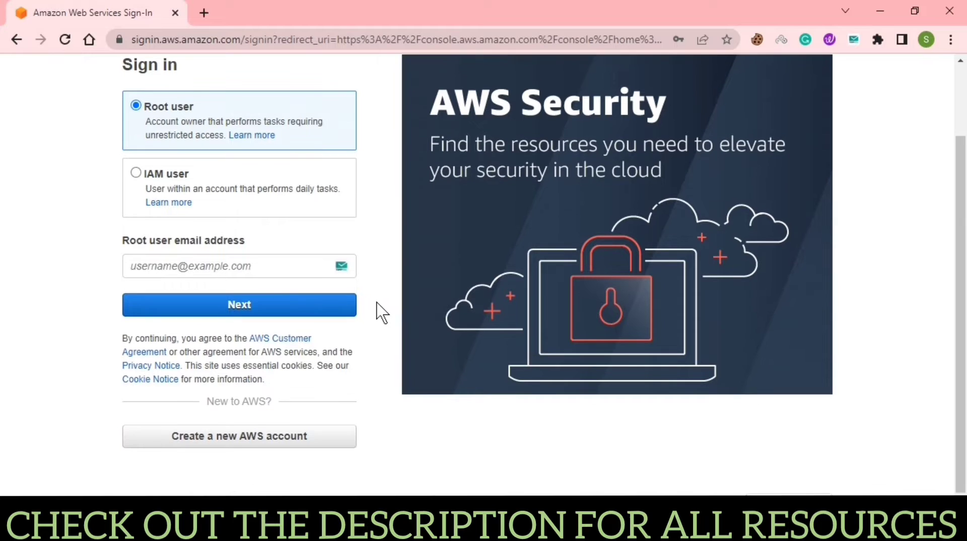
left_click(277, 268)
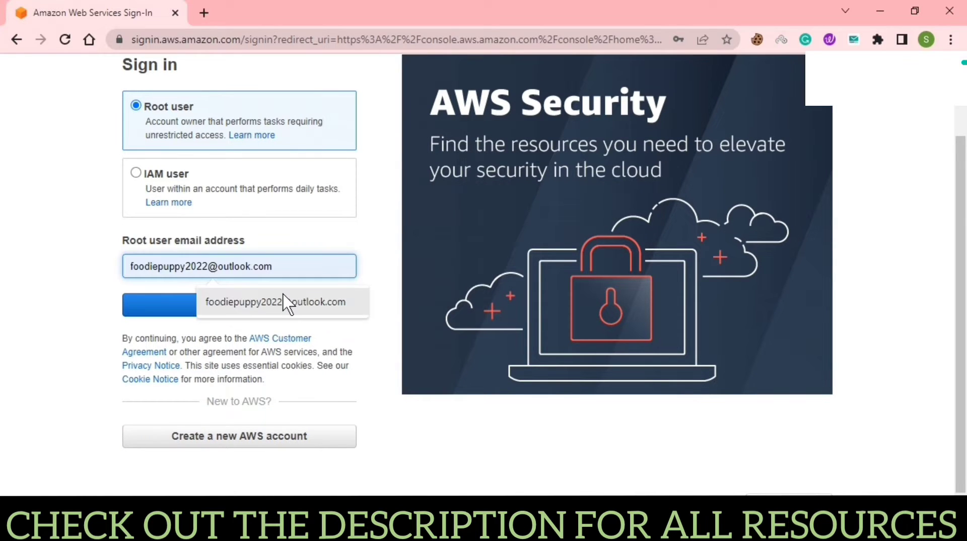
left_click(287, 301)
left_click(265, 313)
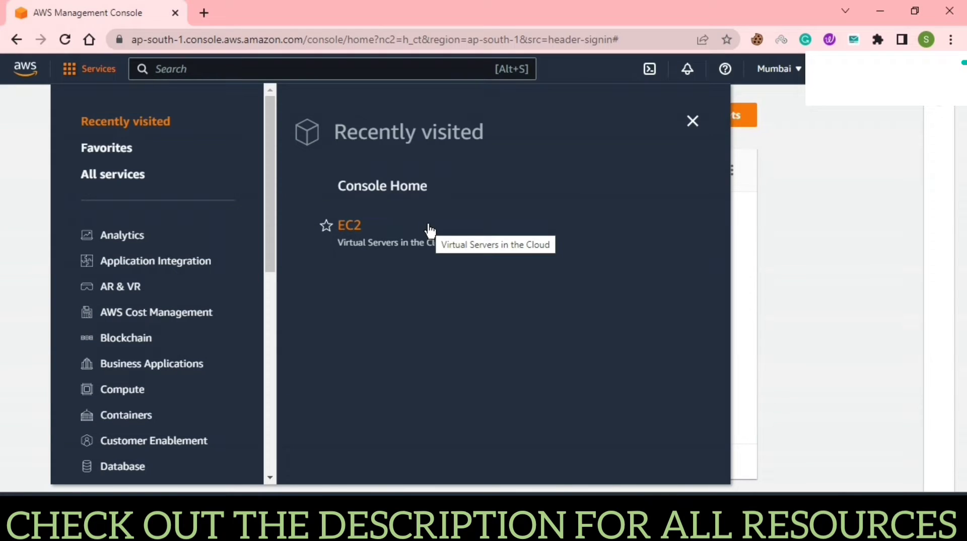
Look through the regions available for the account, leaving Asia Pacific (Mumbai) selected
left_click(787, 81)
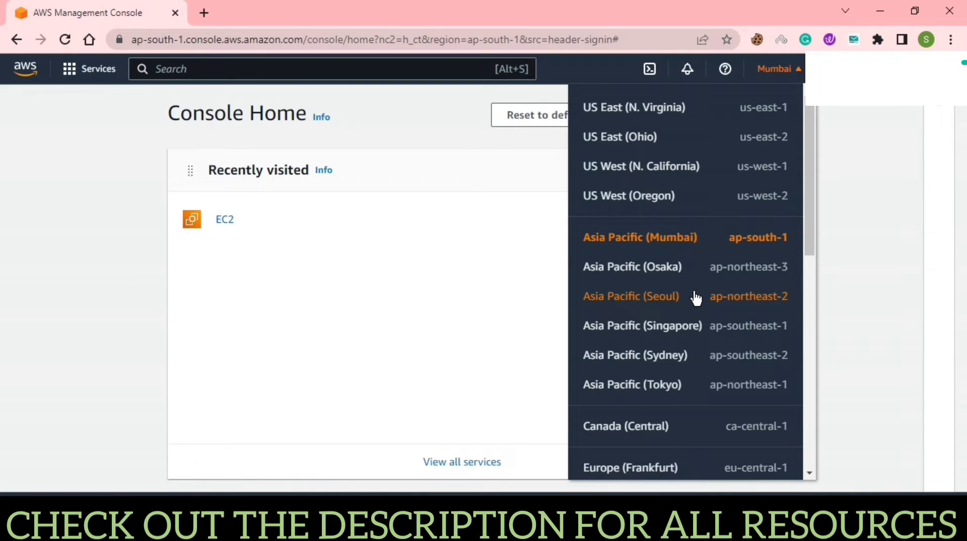
scroll(695, 298, "down", 10)
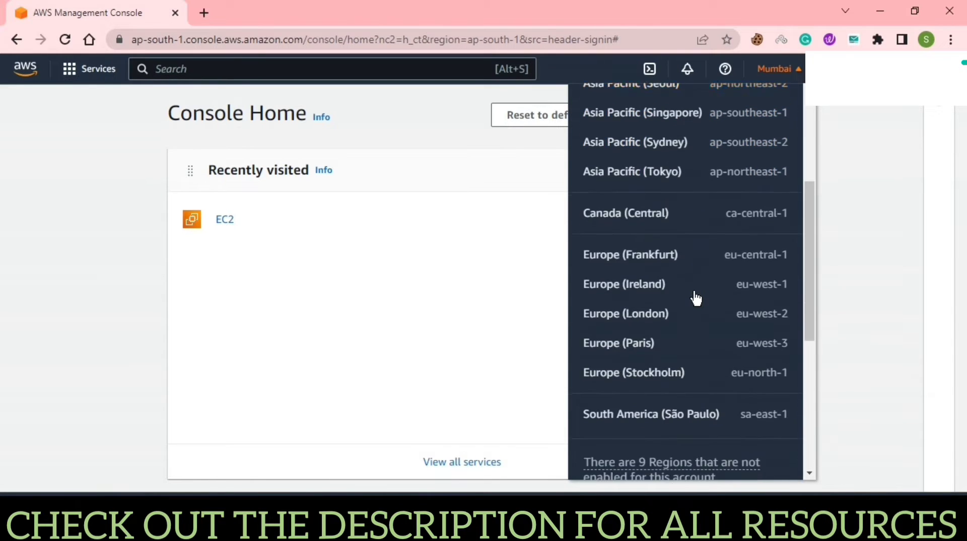
scroll(695, 297, "up", 10)
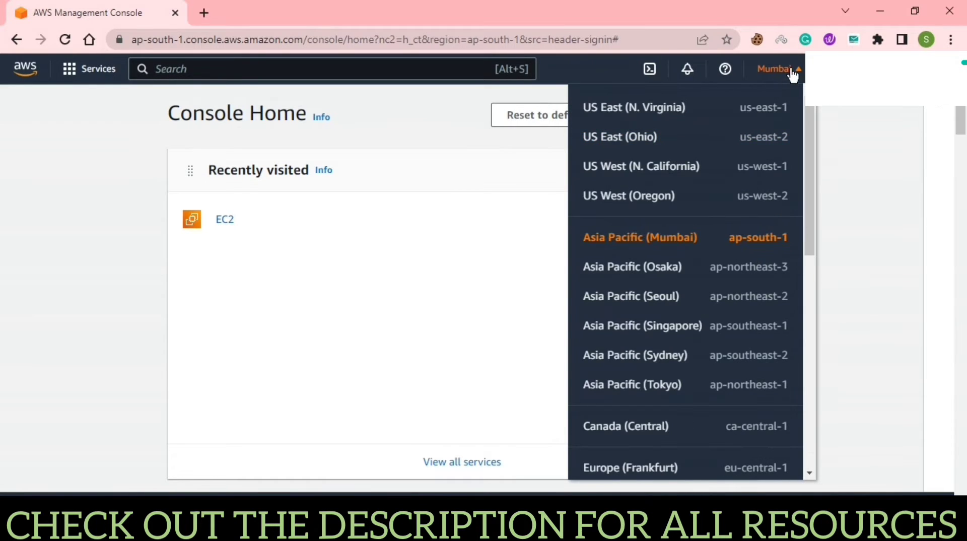
left_click(861, 229)
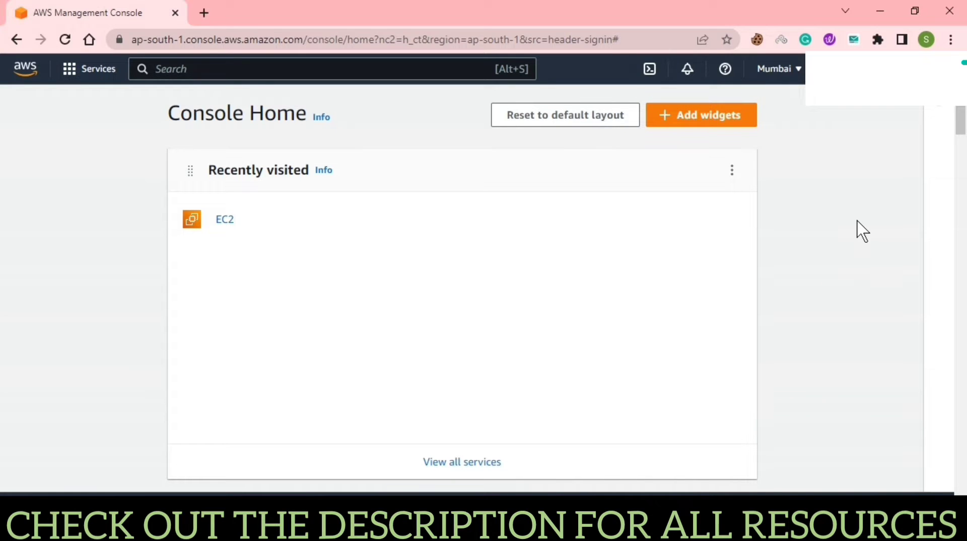
Search the services for "ec2" and open the EC2 dashboard
left_click(79, 75)
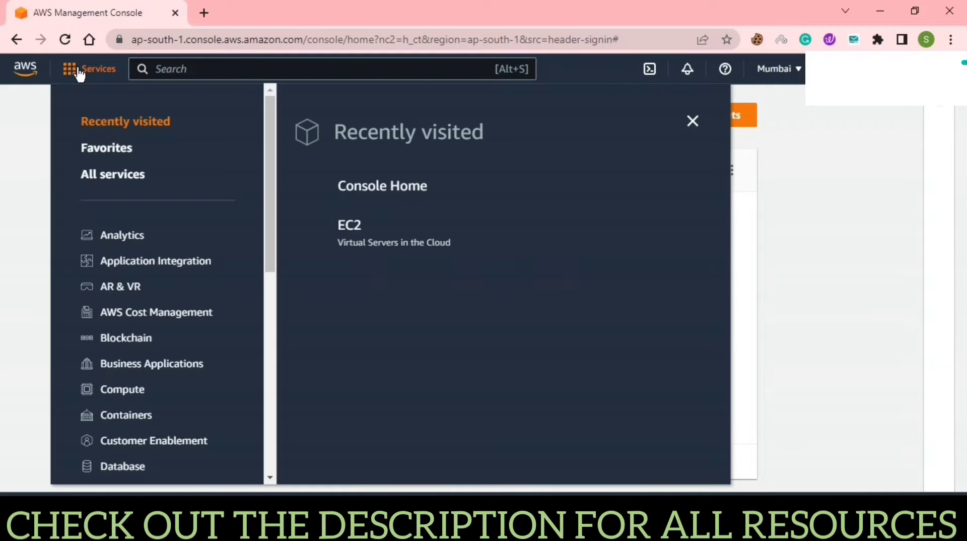
left_click(348, 71)
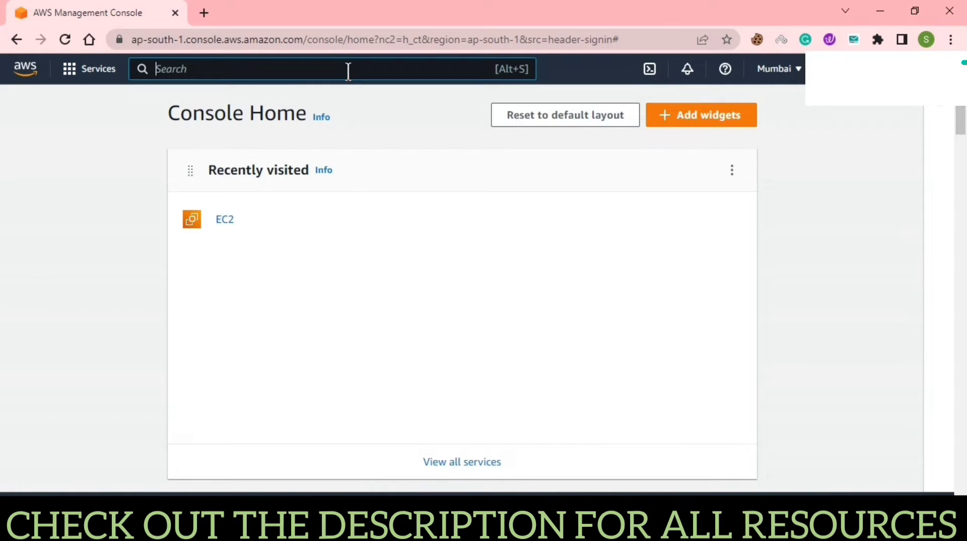
type("ec2")
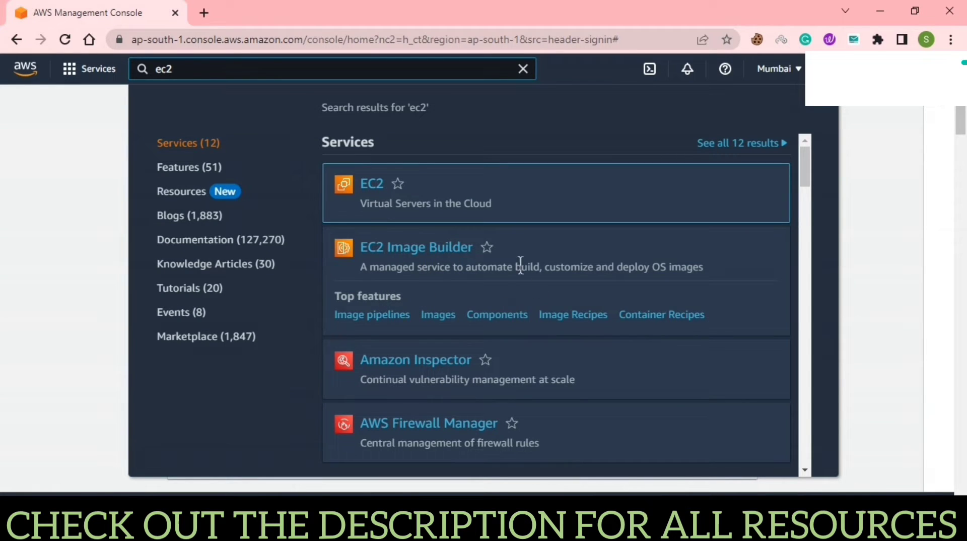
left_click(371, 191)
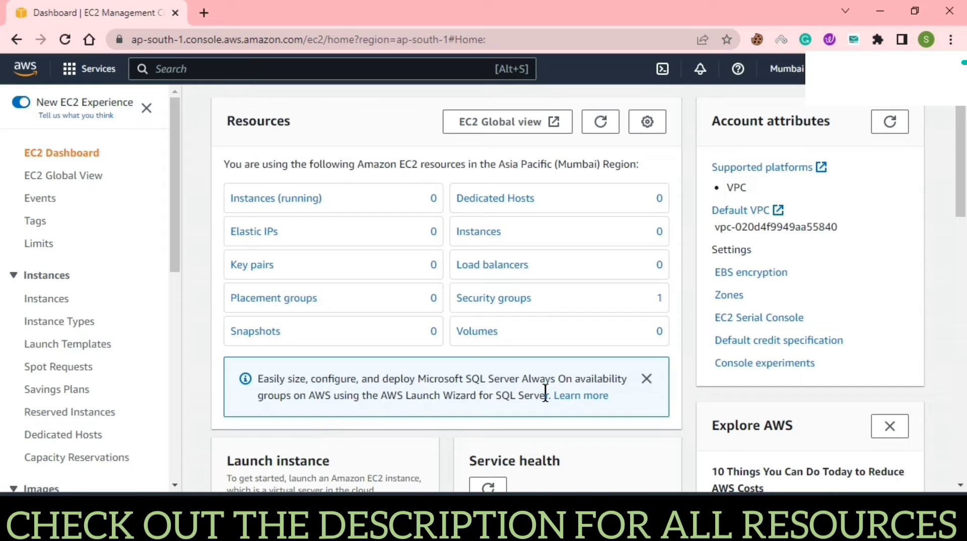
Start launching a new EC2 instance and name it "myfirst"
scroll(545, 392, "down", 3)
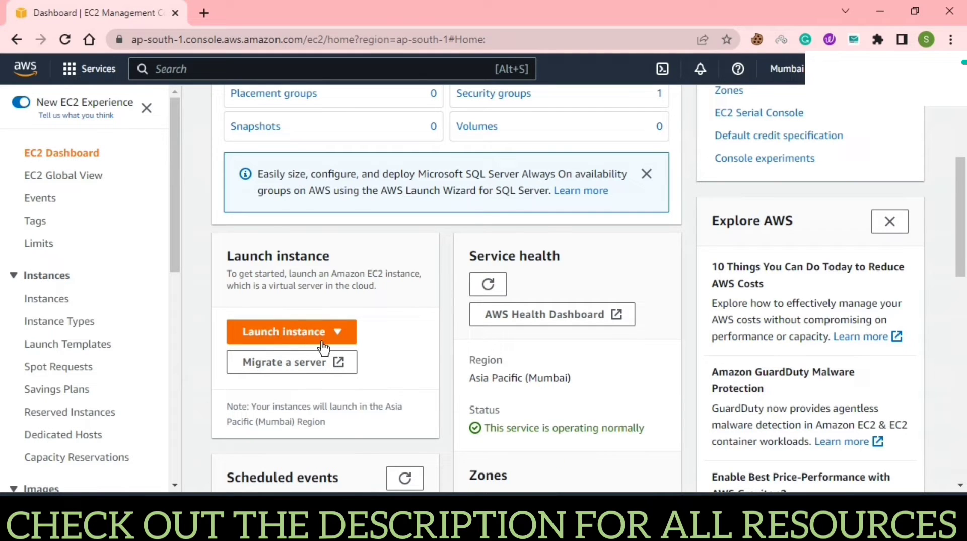
left_click(275, 338)
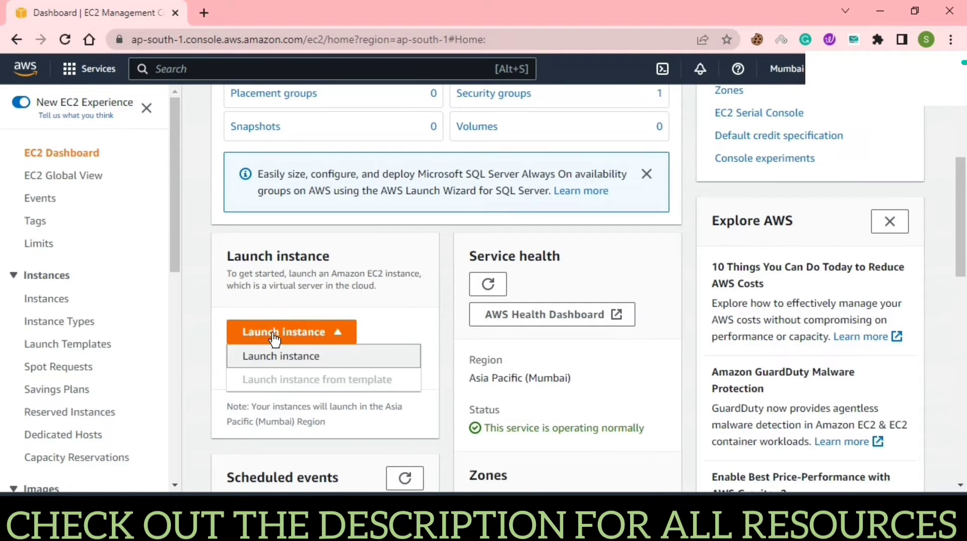
left_click(281, 356)
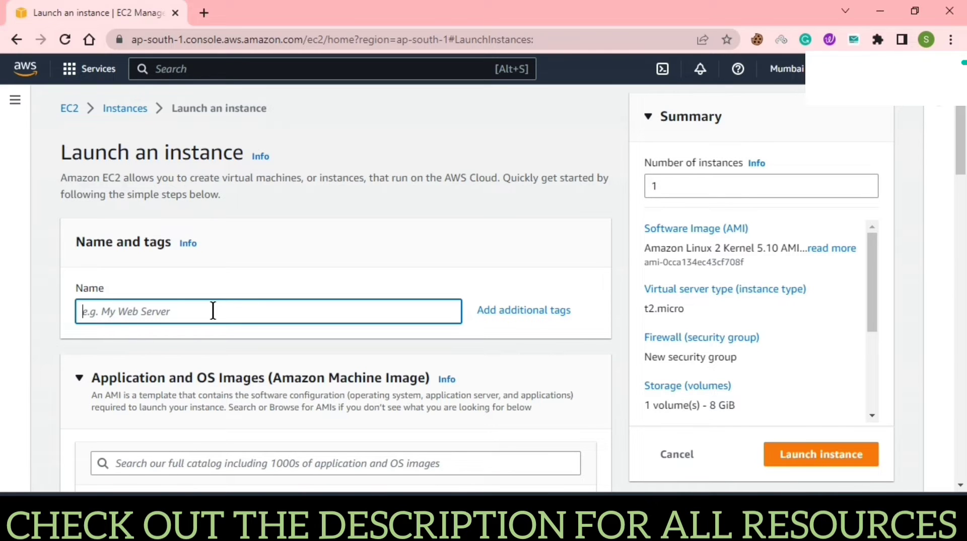
type("m")
type("yfirst")
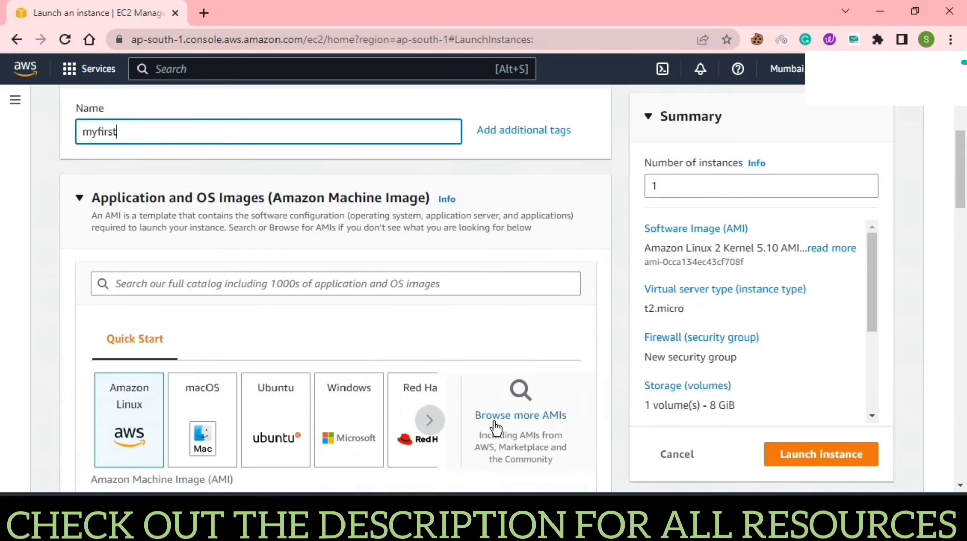
Choose Windows as the instance's operating system image, using Microsoft Windows Server 2022 Base
scroll(495, 425, "down", 2)
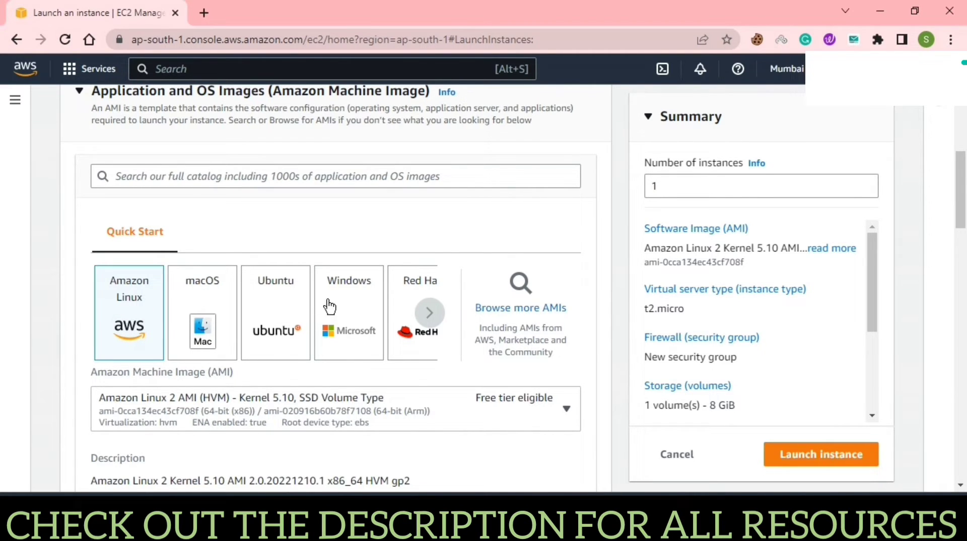
left_click(355, 305)
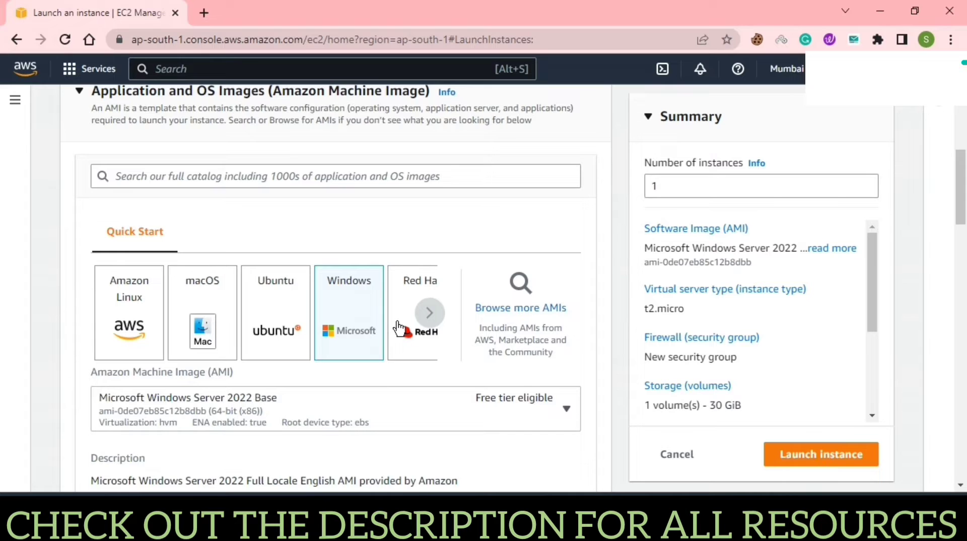
scroll(398, 330, "down", 1)
scroll(371, 320, "down", 3)
scroll(371, 318, "down", 1)
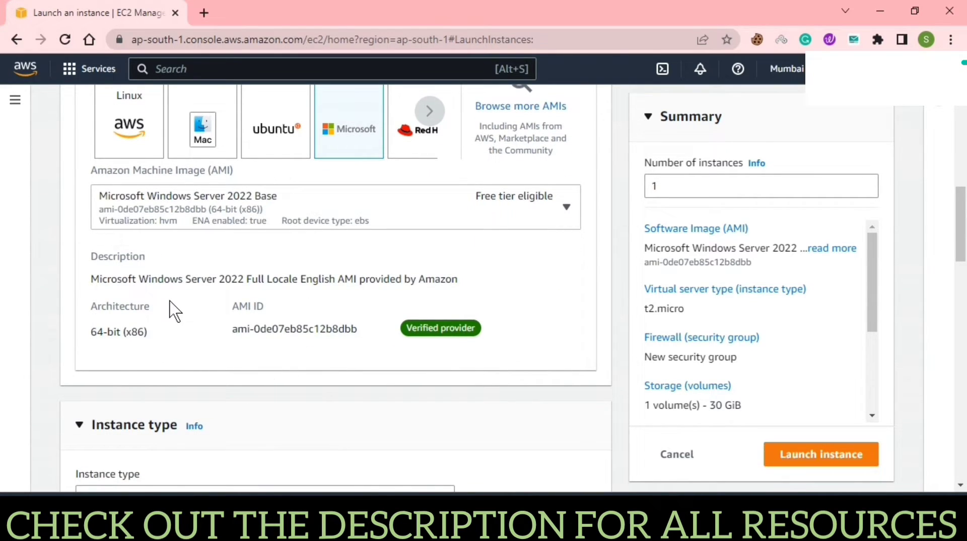
Review the available instance types and choose the free-tier-eligible t2.micro
scroll(161, 237, "down", 5)
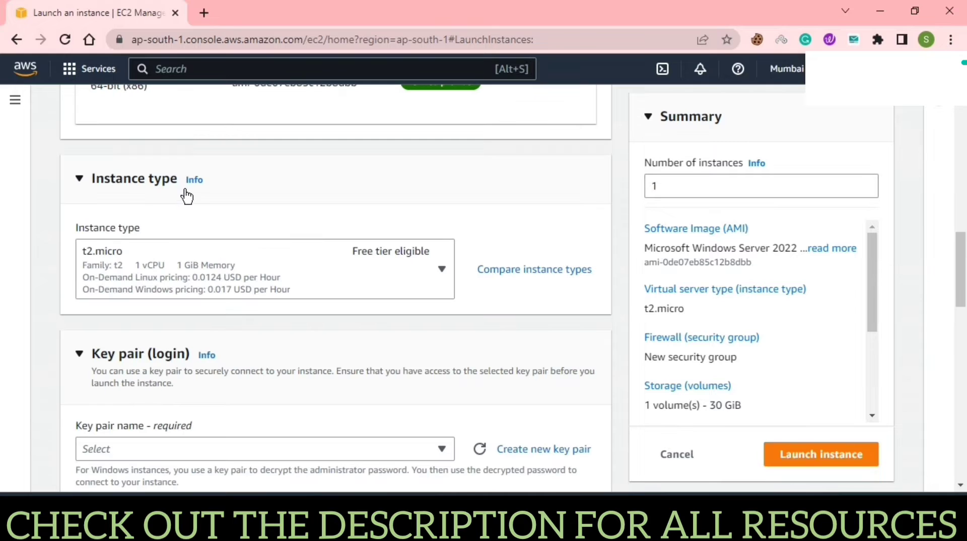
left_click(449, 278)
scroll(412, 294, "down", 1)
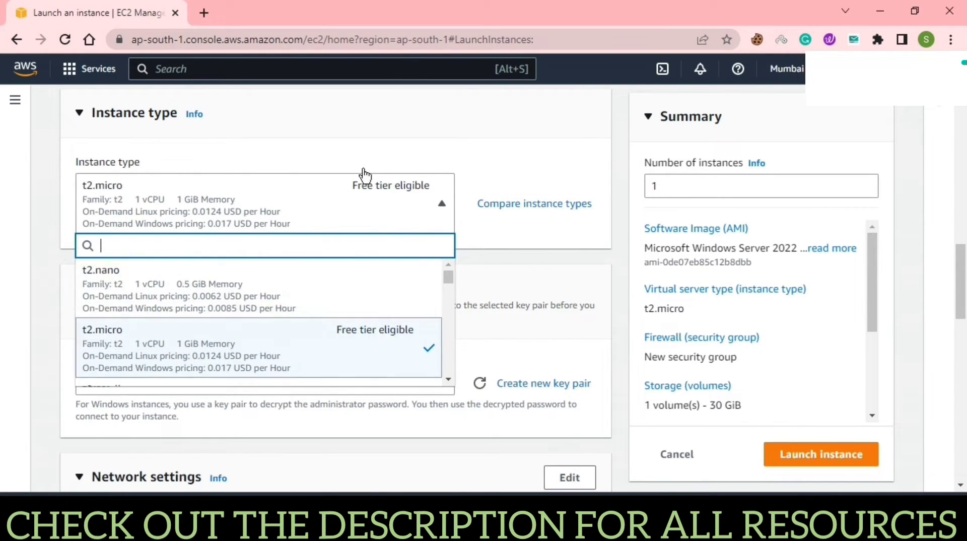
scroll(309, 280, "down", 1)
scroll(309, 280, "up", 1)
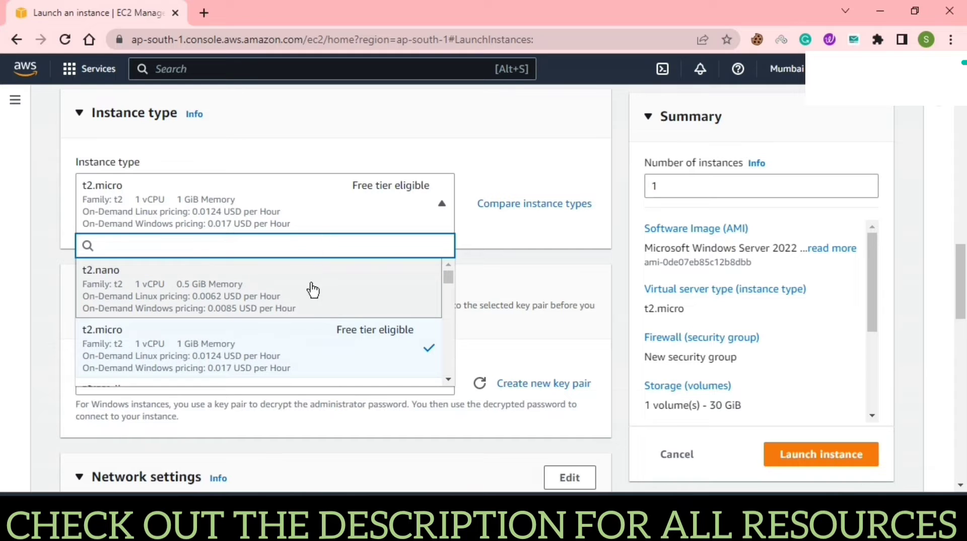
scroll(303, 312, "down", 1)
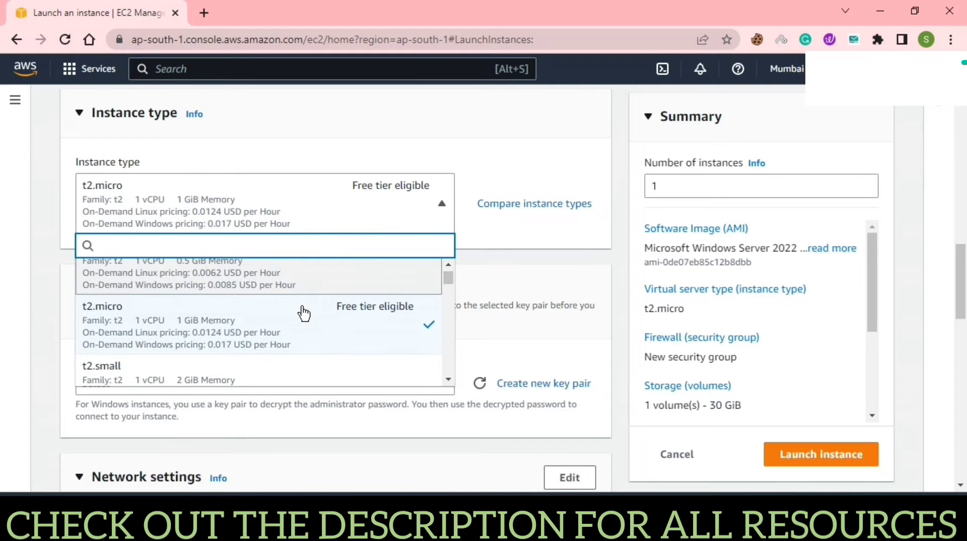
scroll(304, 313, "down", 2)
scroll(303, 312, "up", 2)
scroll(304, 313, "down", 1)
scroll(303, 312, "down", 4)
scroll(304, 312, "up", 5)
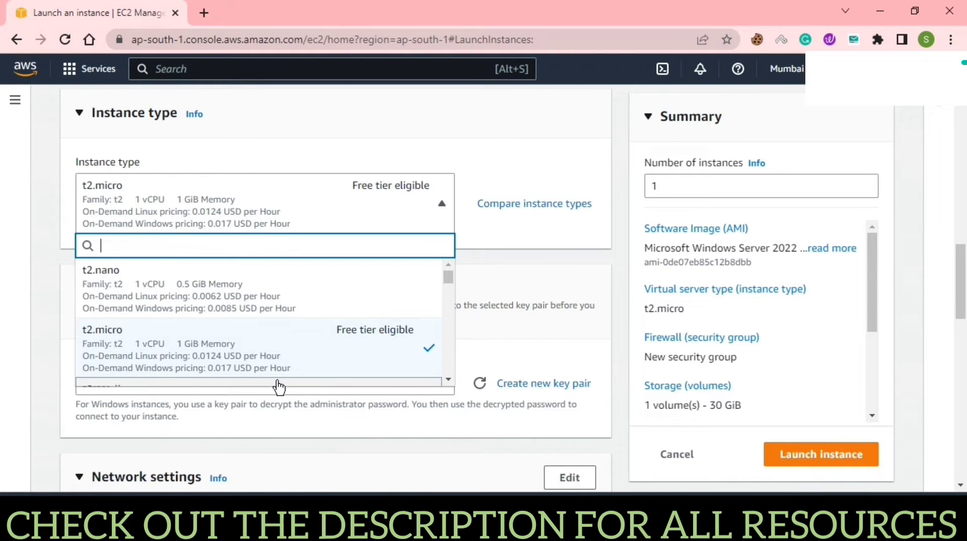
left_click(313, 371)
Create a new login key pair named "first" with the .pem private key file format
scroll(296, 222, "down", 2)
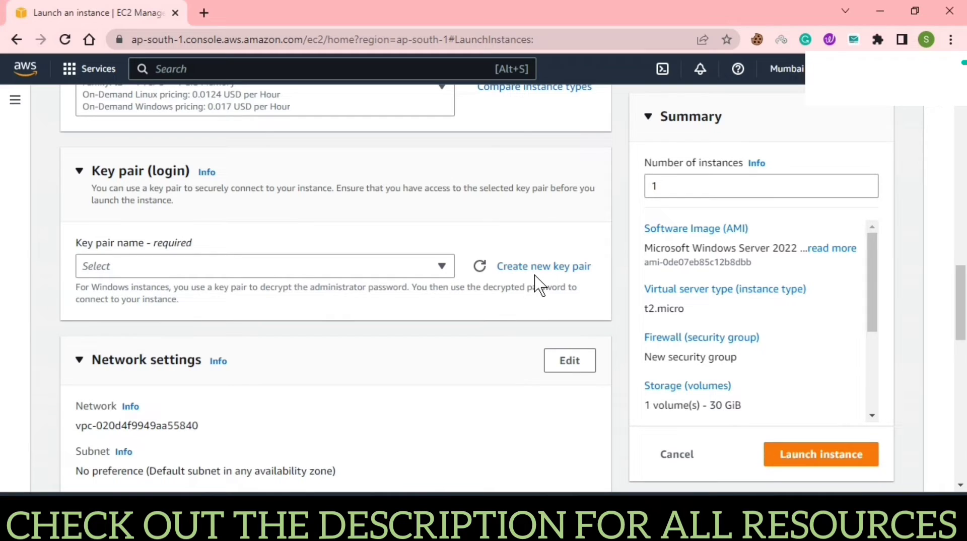
left_click(556, 267)
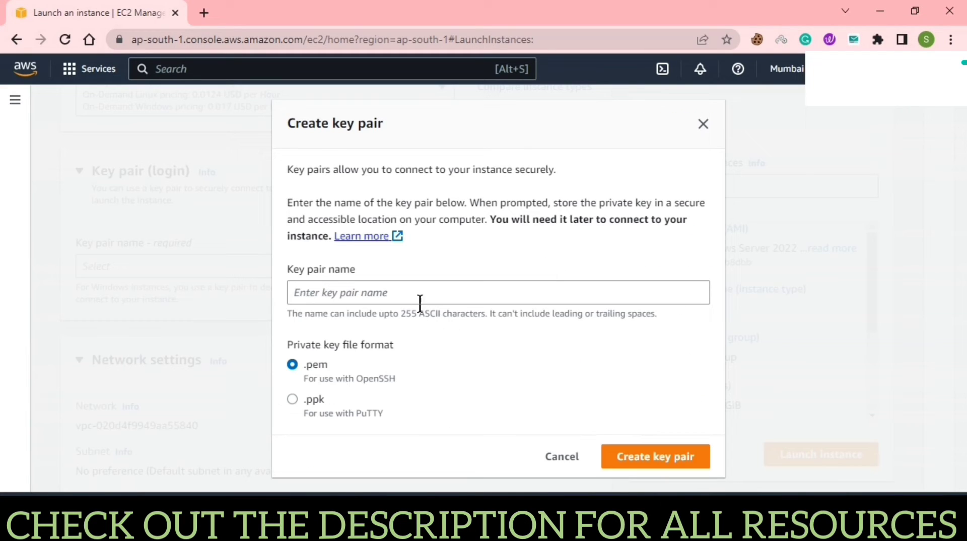
left_click(387, 297)
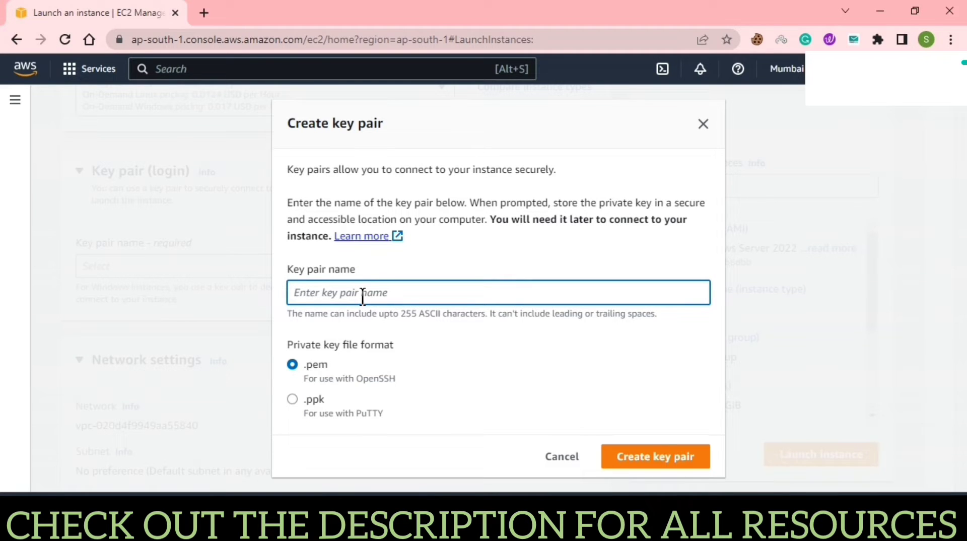
type("first")
left_click(665, 458)
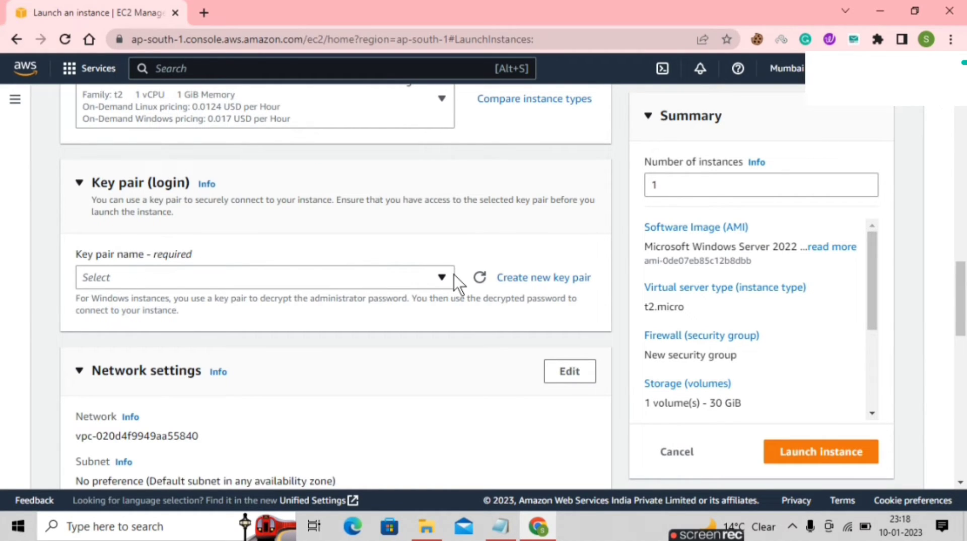
Assign the key pair "first" to the instance for login
left_click_drag(428, 292, 434, 285)
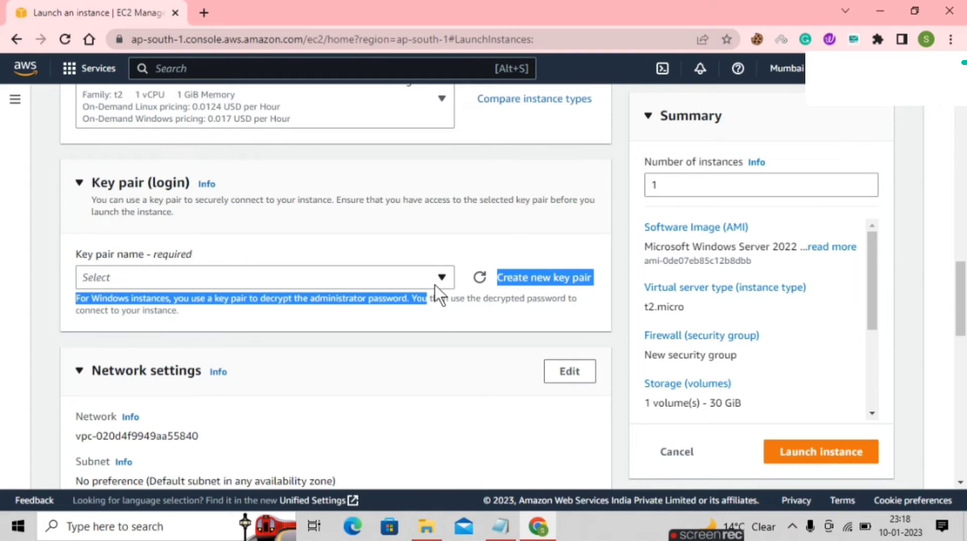
left_click(434, 284)
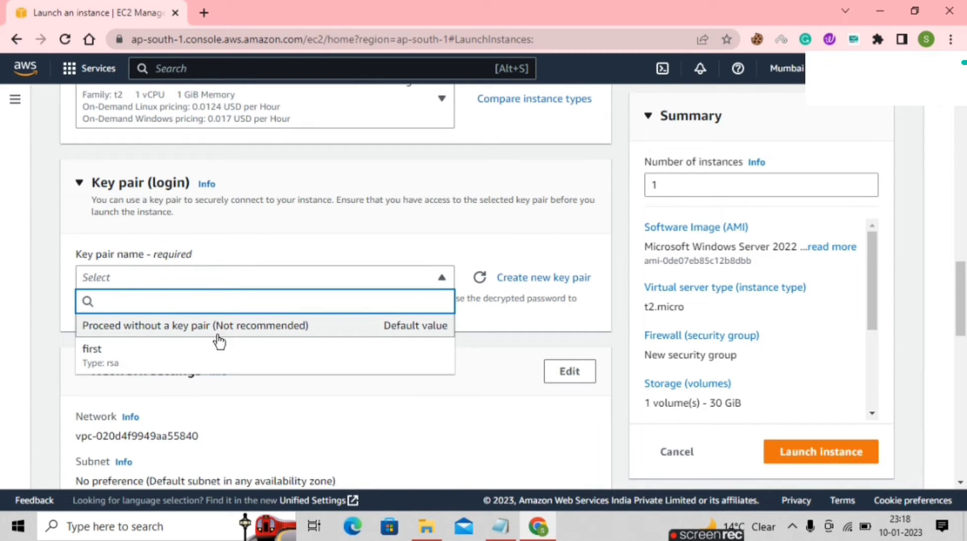
left_click(462, 241)
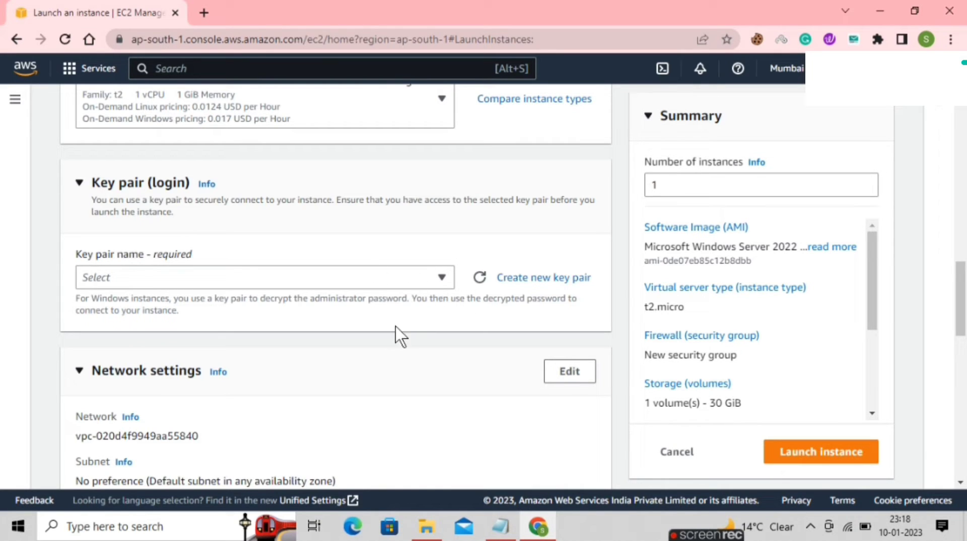
left_click(443, 277)
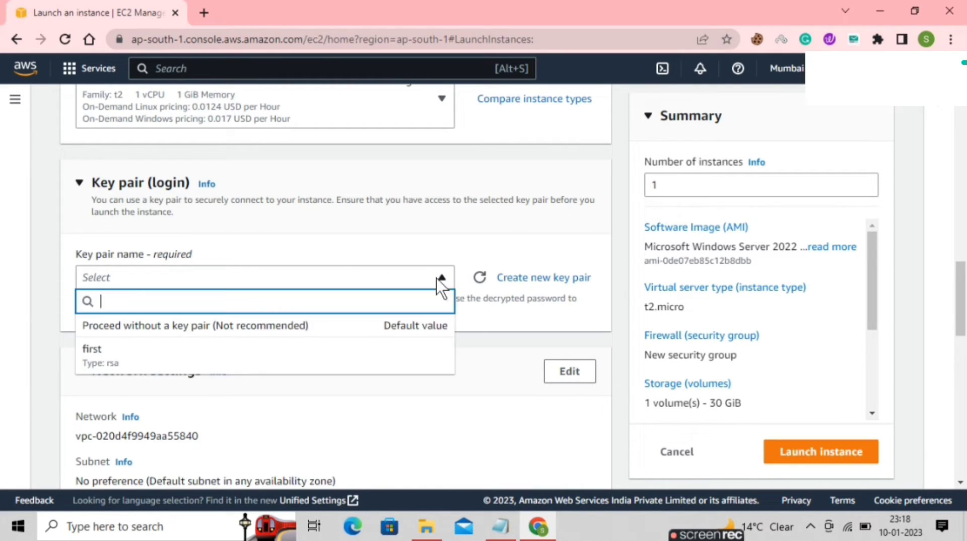
left_click(134, 360)
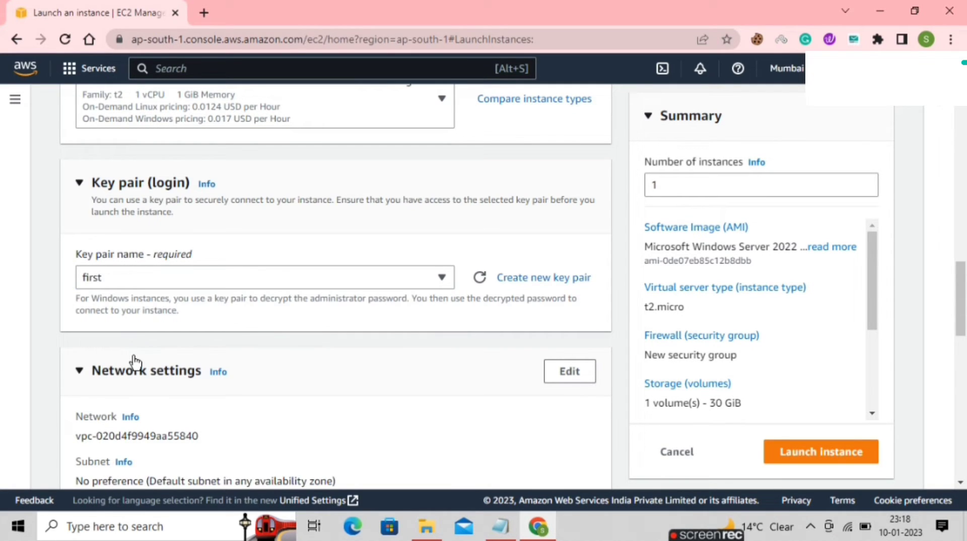
Allow HTTPS and HTTP traffic from the internet in the new security group's firewall rules
scroll(236, 296, "down", 5)
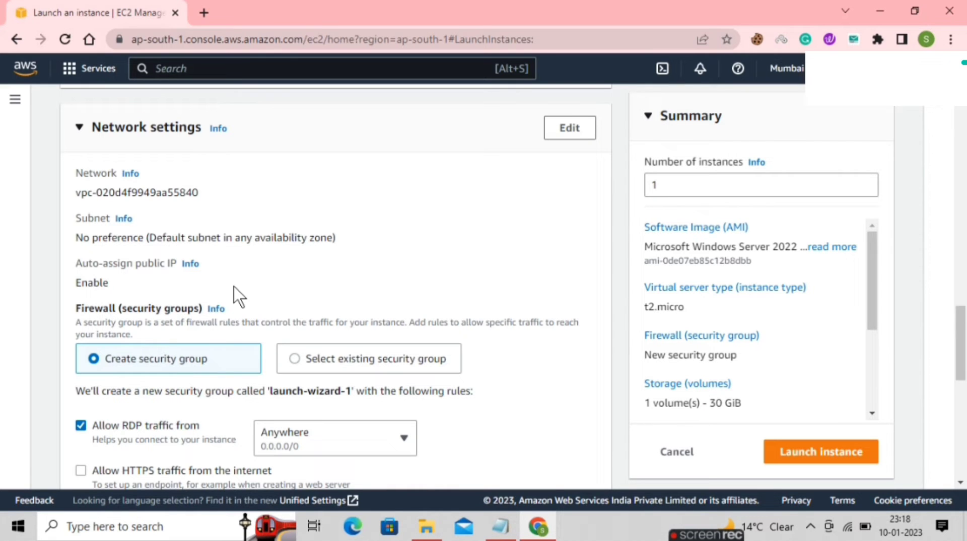
scroll(237, 296, "down", 1)
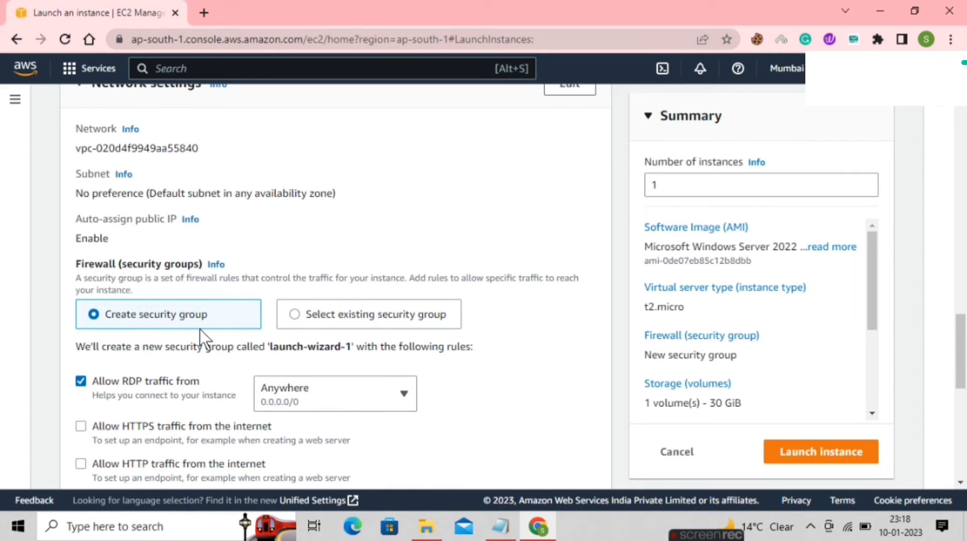
scroll(224, 327, "down", 2)
scroll(224, 327, "up", 1)
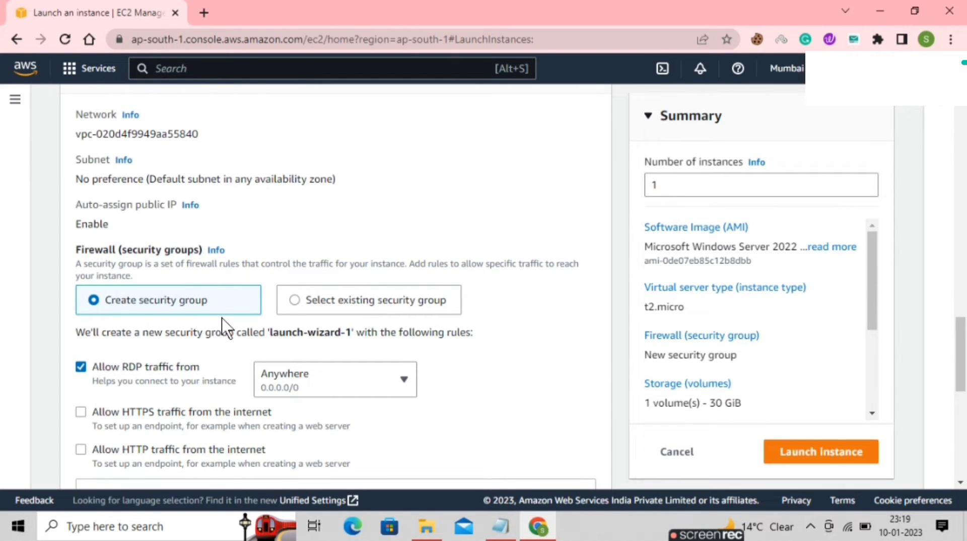
scroll(221, 323, "down", 2)
left_click(80, 342)
left_click(80, 379)
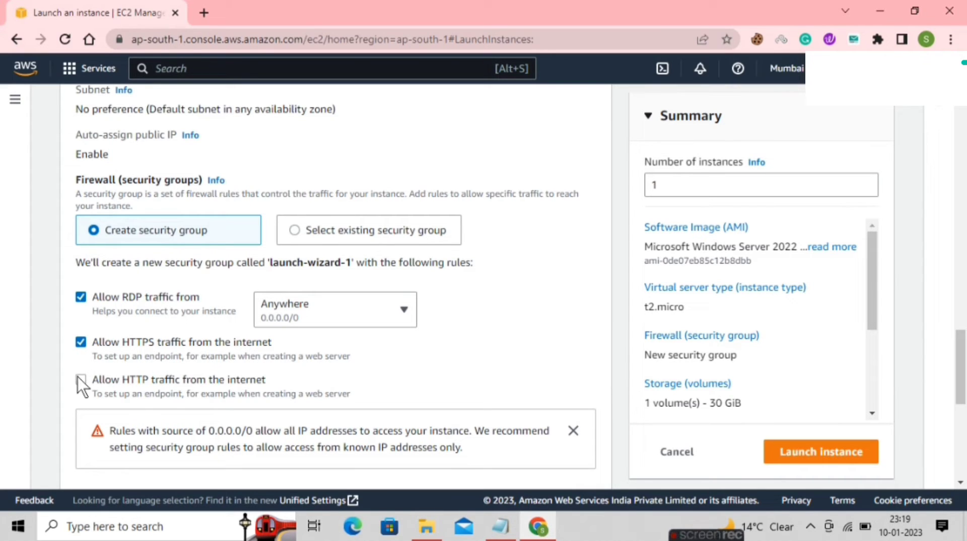
Launch the configured instance with the default storage and open the list of all instances
scroll(188, 394, "down", 5)
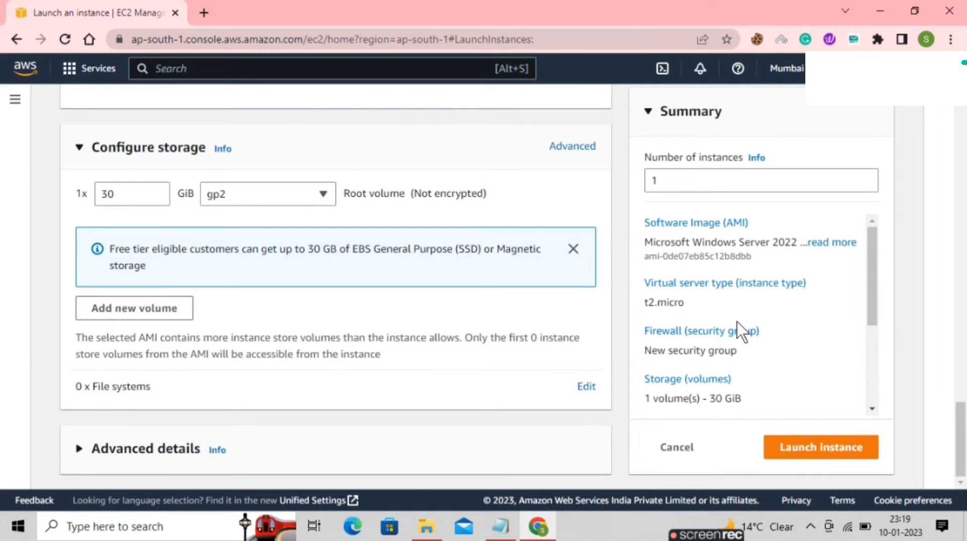
scroll(739, 333, "down", 3)
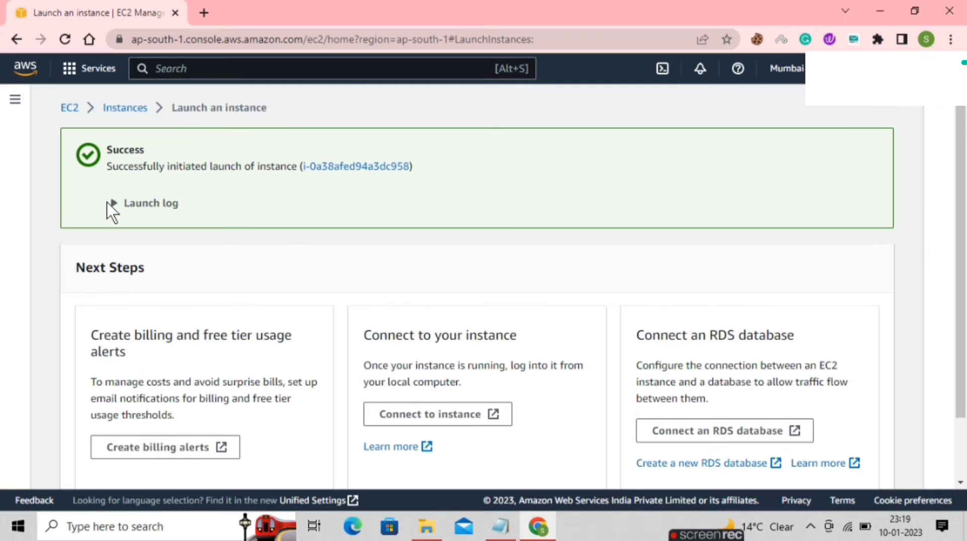
scroll(348, 251, "down", 2)
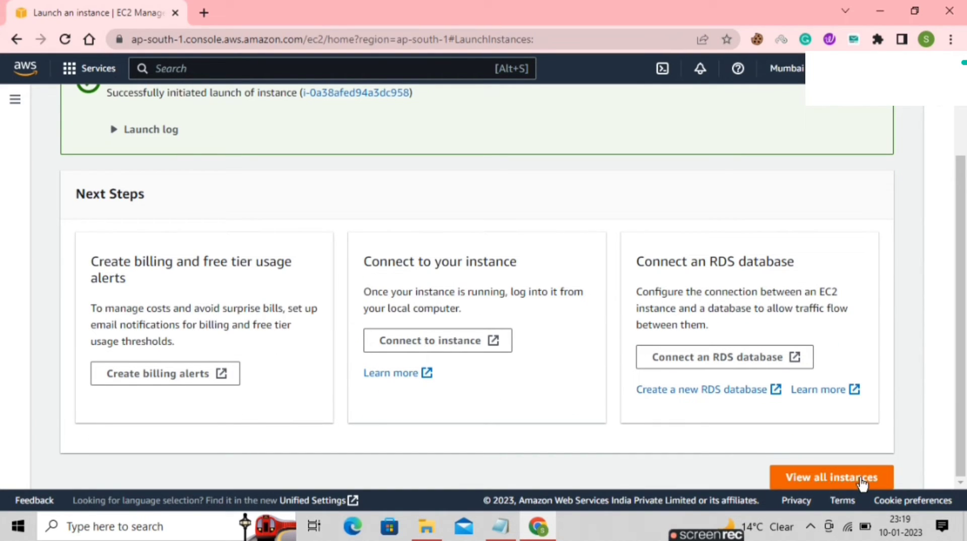
left_click(862, 482)
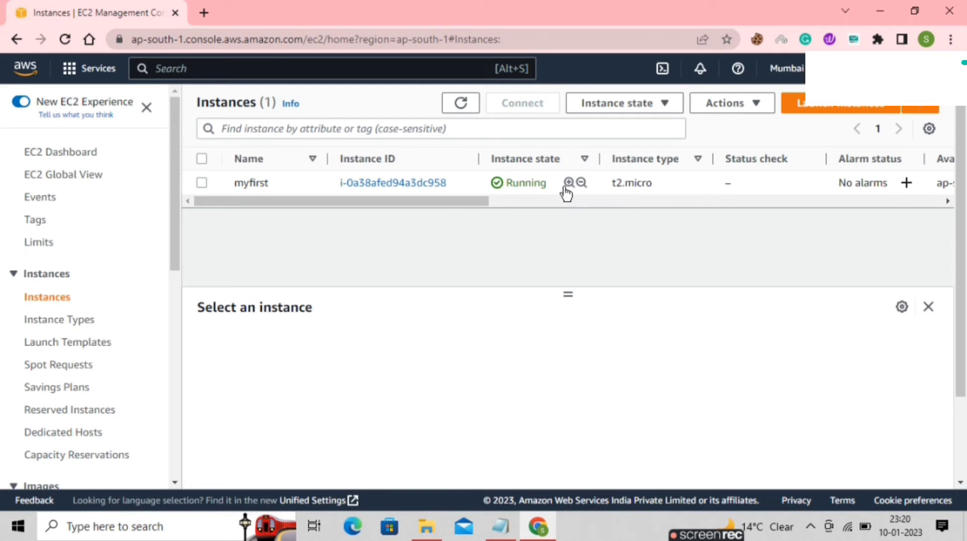
Select the instance "myfirst" in the instances list and look over its listed properties
scroll(567, 193, "right", 5)
scroll(567, 194, "left", 5)
left_click(205, 186)
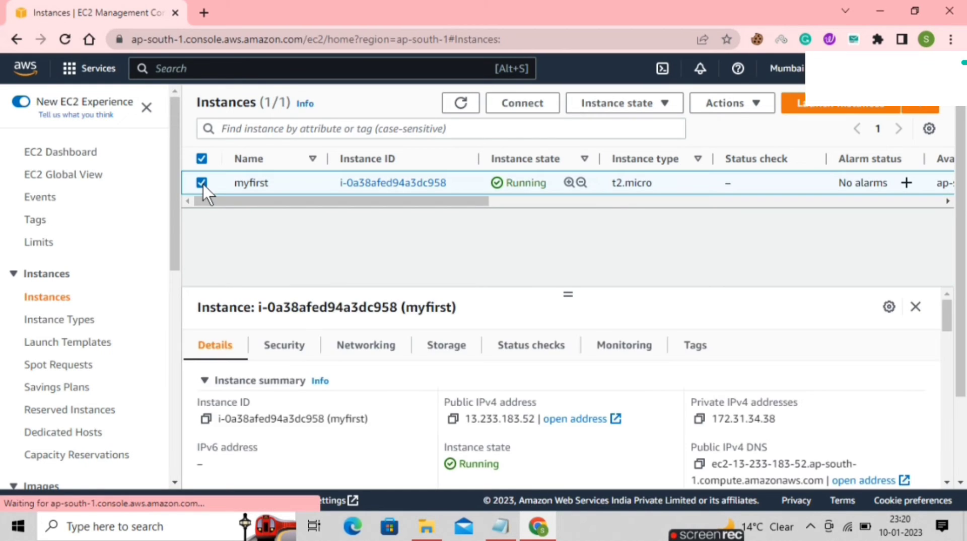
left_click(203, 185)
left_click(203, 185)
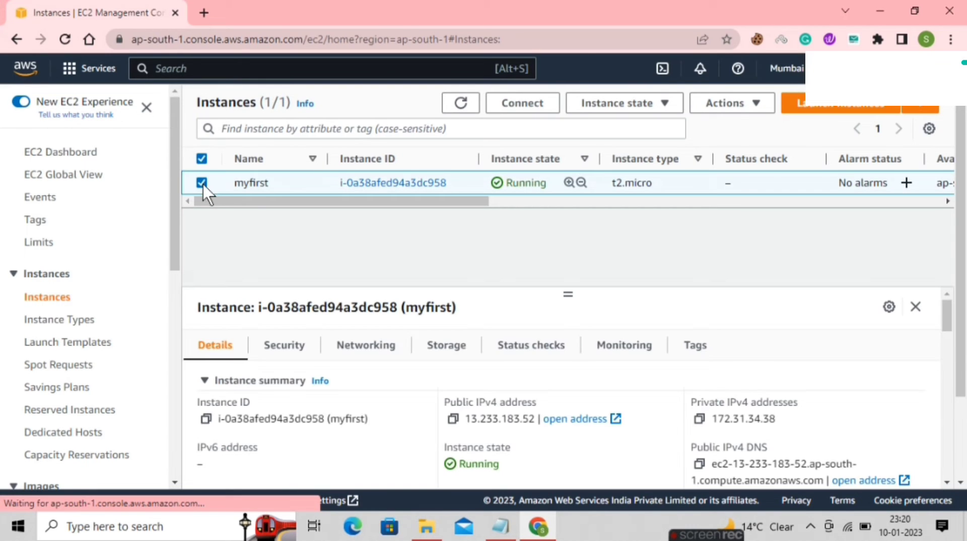
scroll(441, 446, "down", 2)
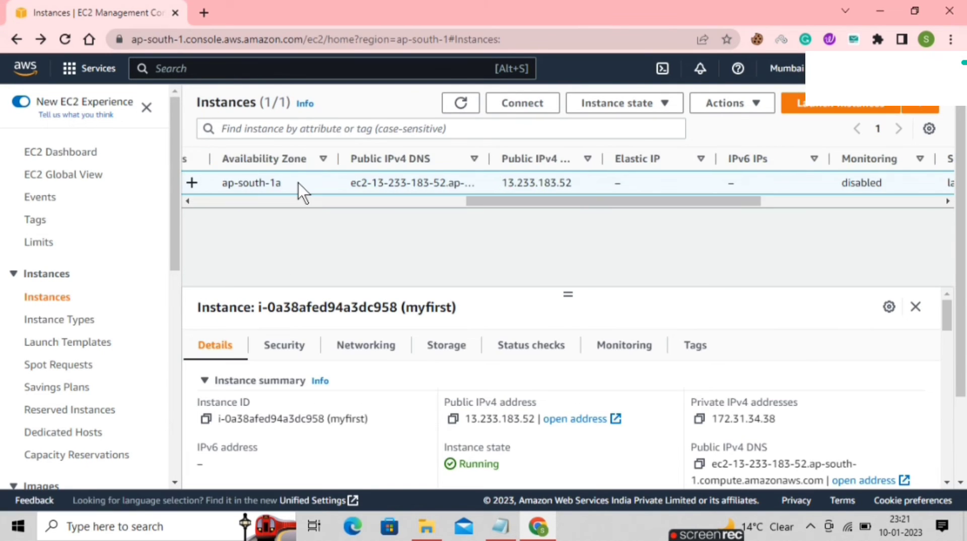
scroll(298, 183, "left", 10)
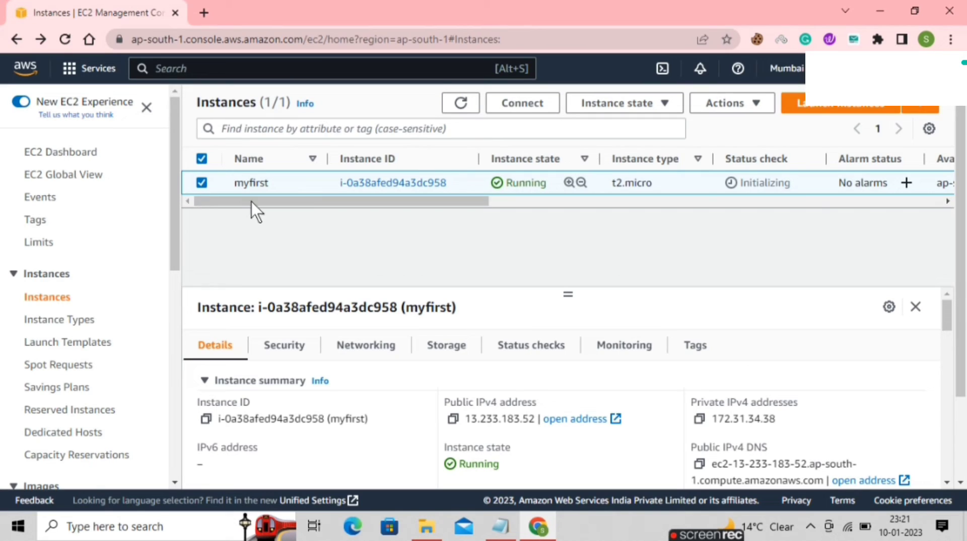
Open the connection page for the selected instance and show the RDP client options
left_click(527, 109)
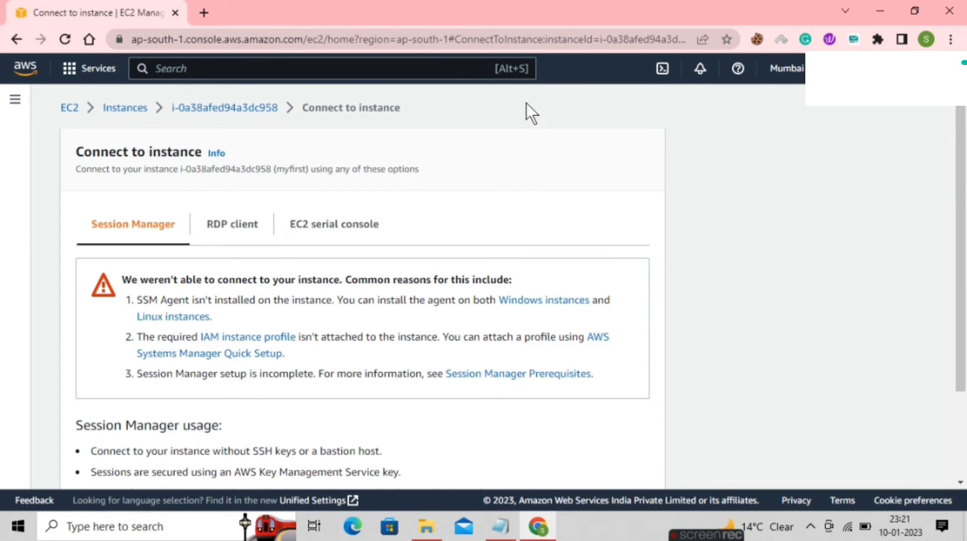
scroll(327, 194, "down", 1)
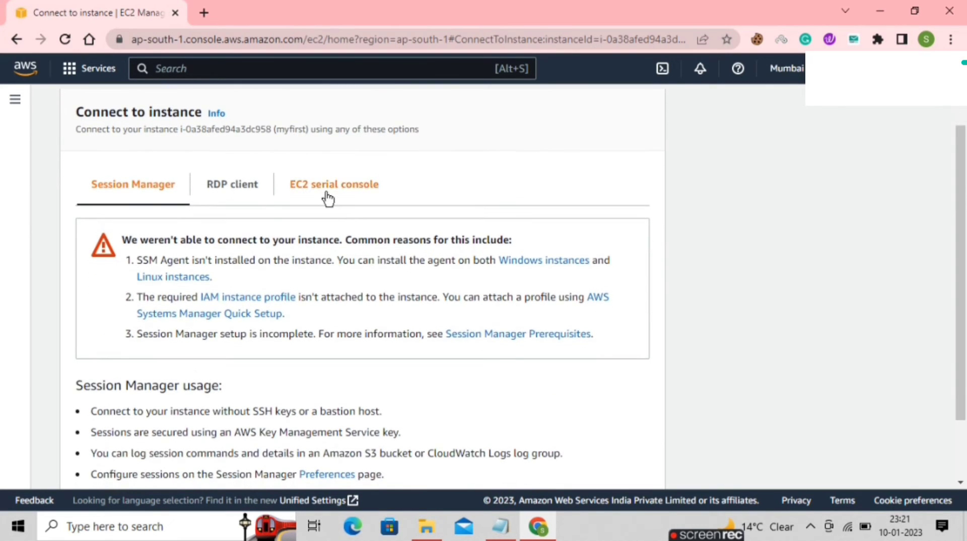
scroll(188, 349, "up", 1)
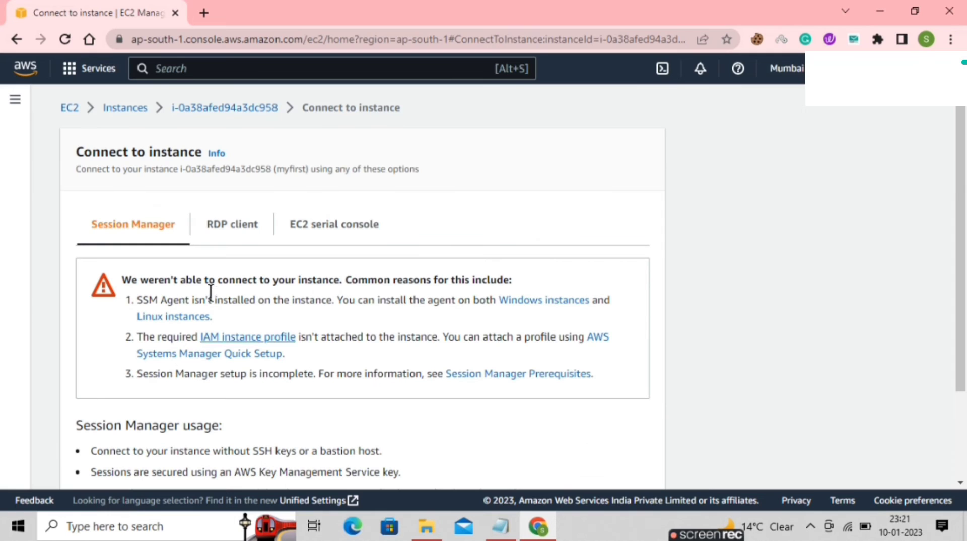
left_click(245, 231)
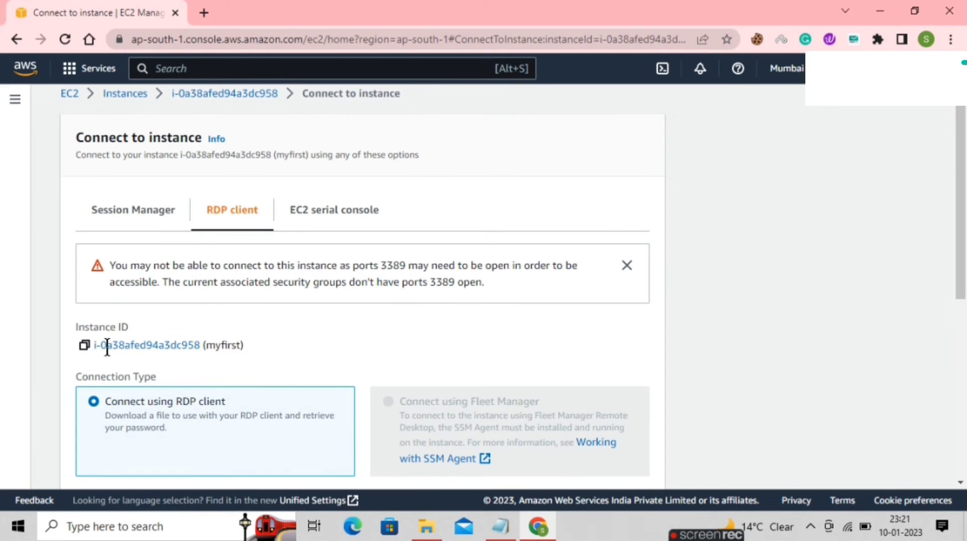
Download the remote desktop file for the instance, keeping the connection type Connect using RDP client
scroll(316, 343, "down", 3)
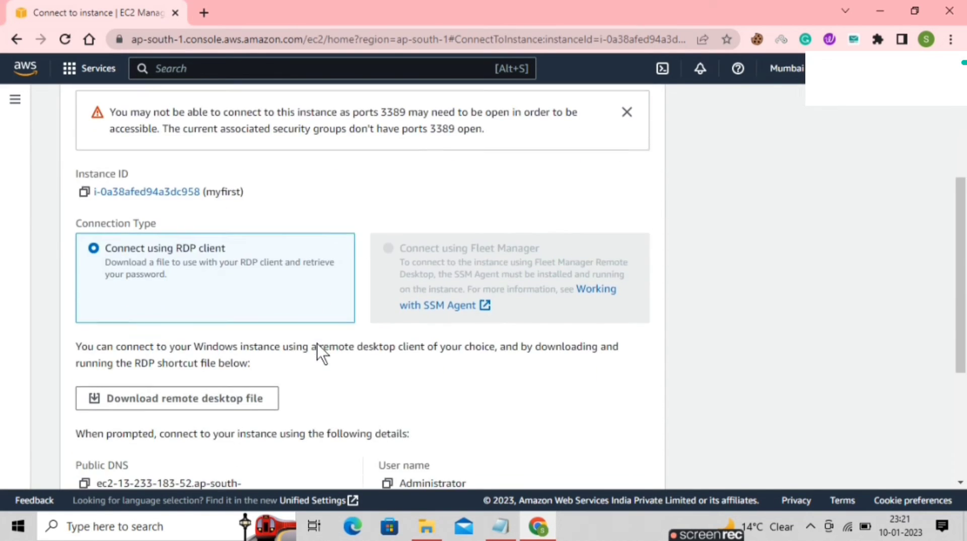
scroll(316, 344, "up", 3)
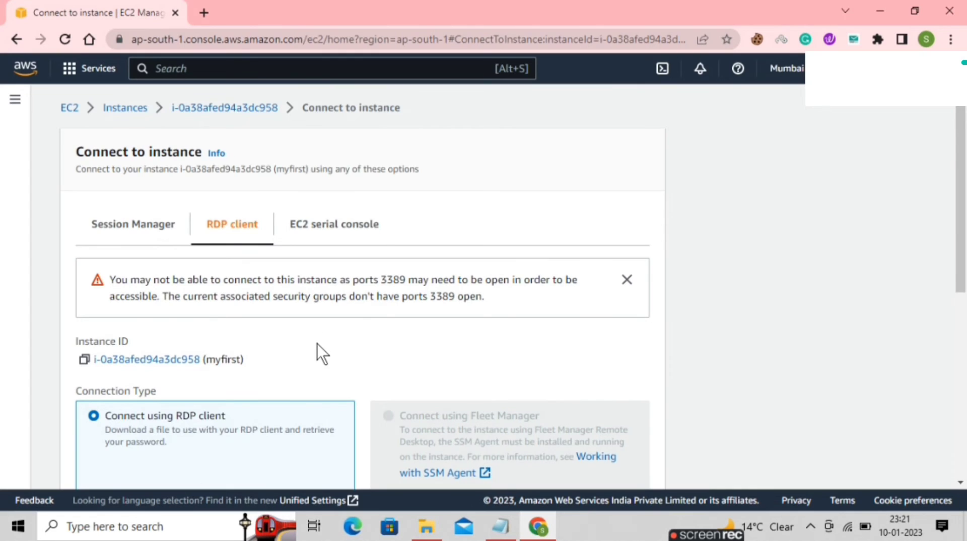
scroll(316, 344, "down", 2)
scroll(356, 280, "down", 2)
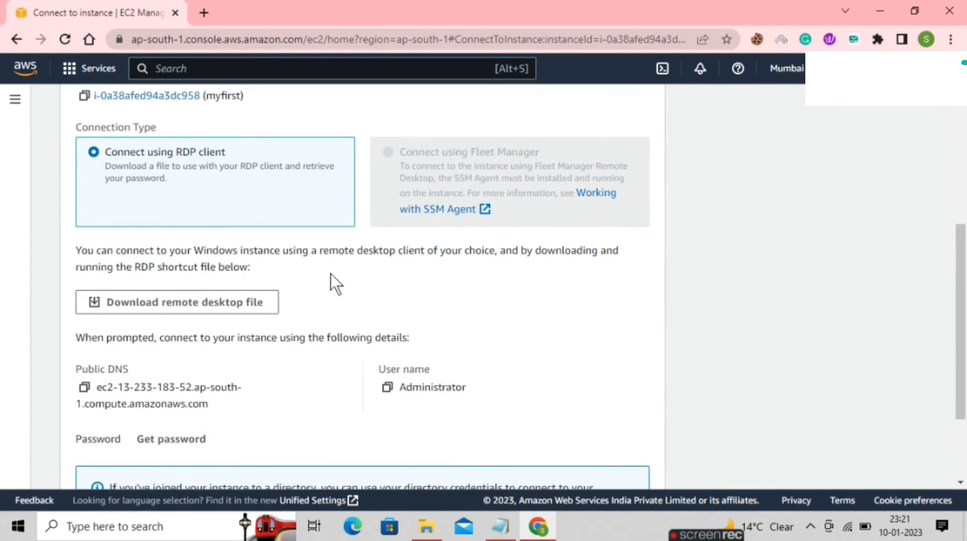
left_click(258, 313)
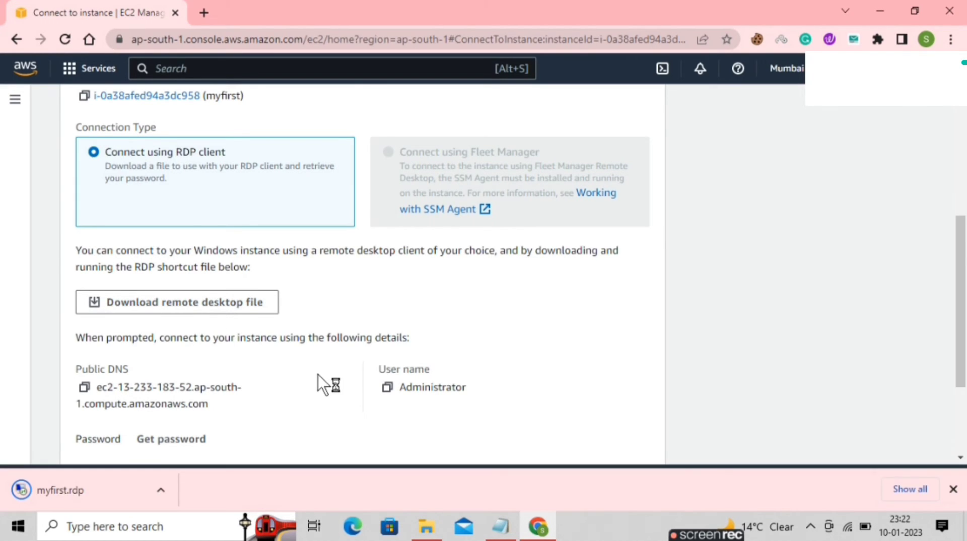
Review the RDP connection details and open the Windows password retrieval page for the instance
scroll(165, 427, "down", 1)
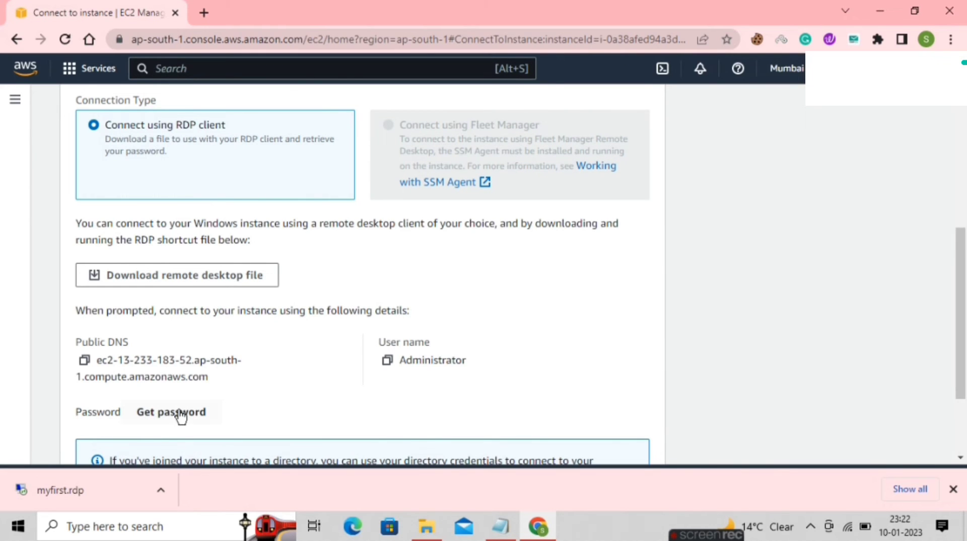
scroll(181, 417, "up", 5)
scroll(180, 416, "down", 1)
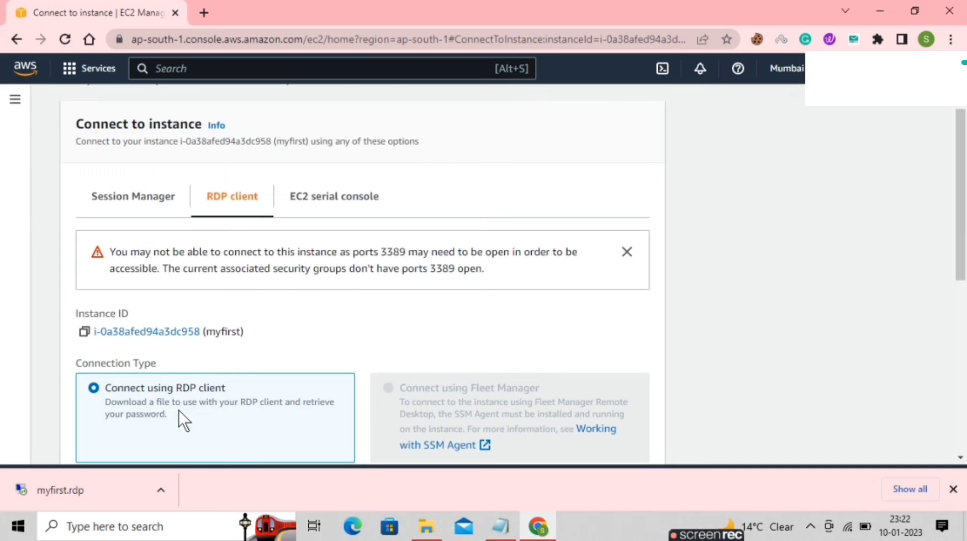
scroll(179, 410, "down", 2)
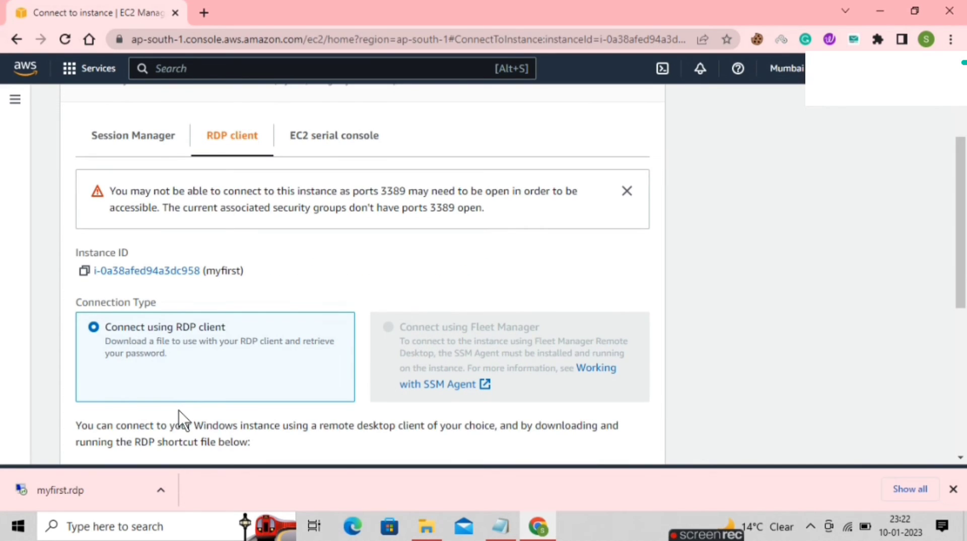
scroll(180, 410, "down", 5)
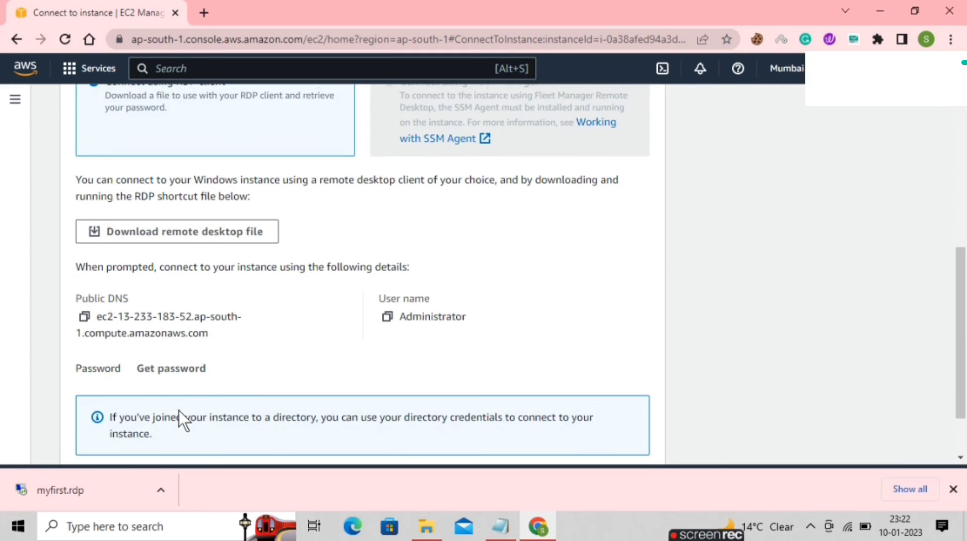
scroll(179, 410, "down", 2)
scroll(179, 410, "down", 1)
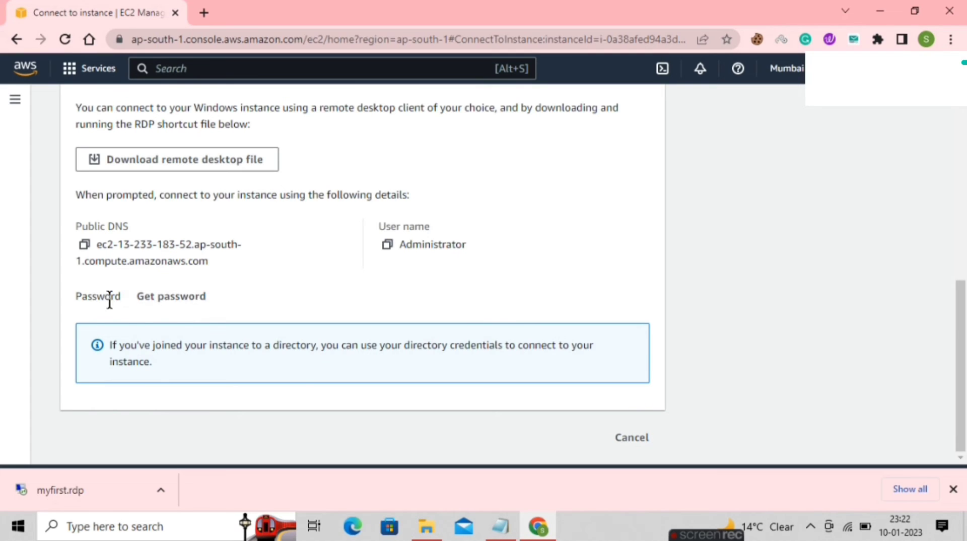
left_click(180, 298)
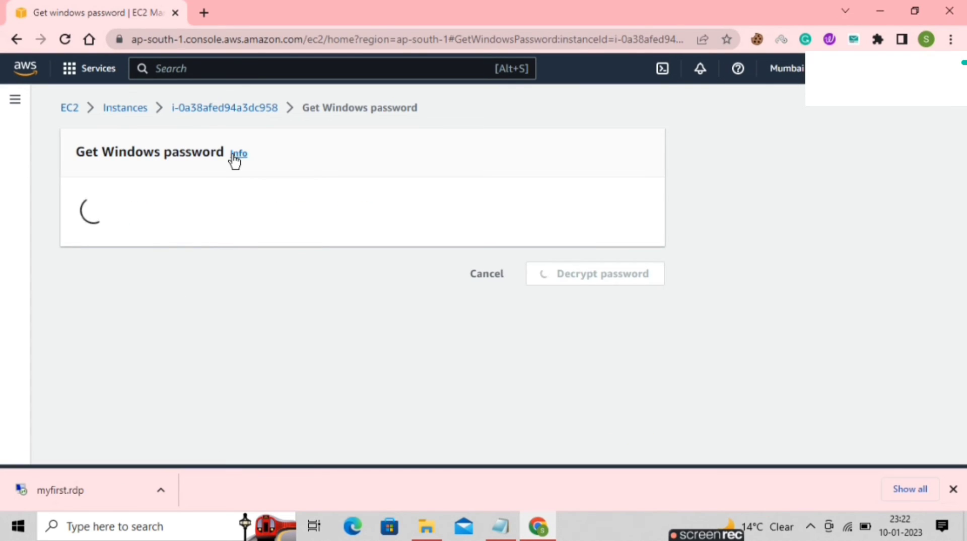
Upload the private key file first.pem from the Downloads folder as the instance's private key
scroll(234, 160, "down", 1)
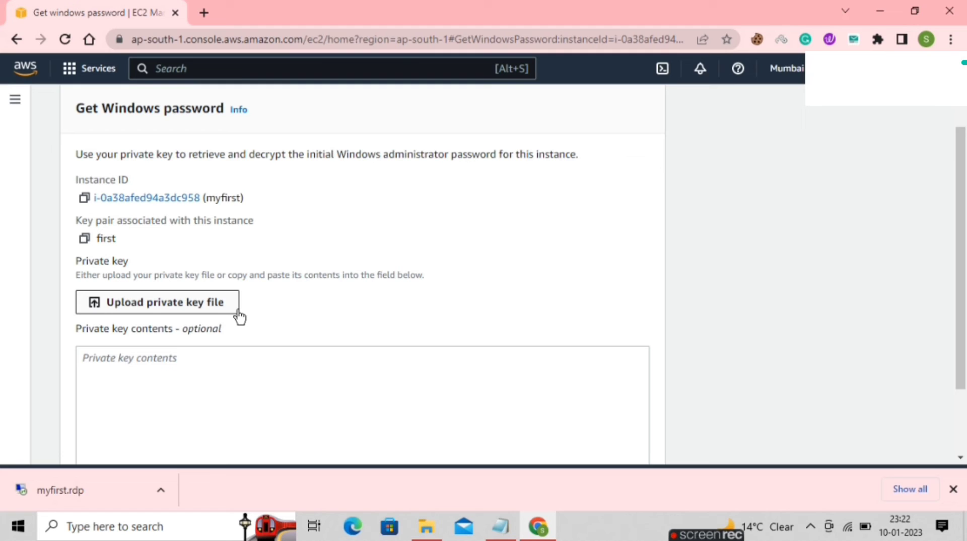
left_click(177, 310)
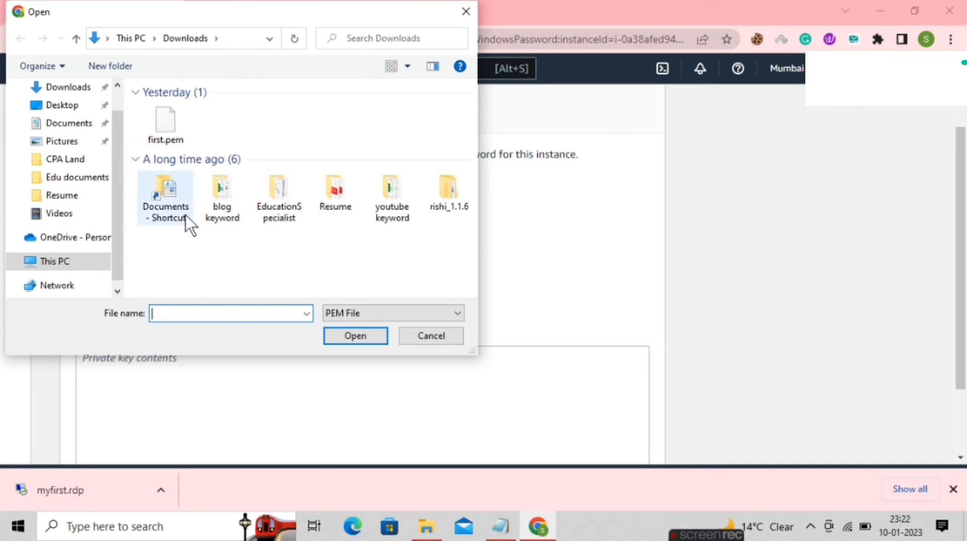
left_click(181, 127)
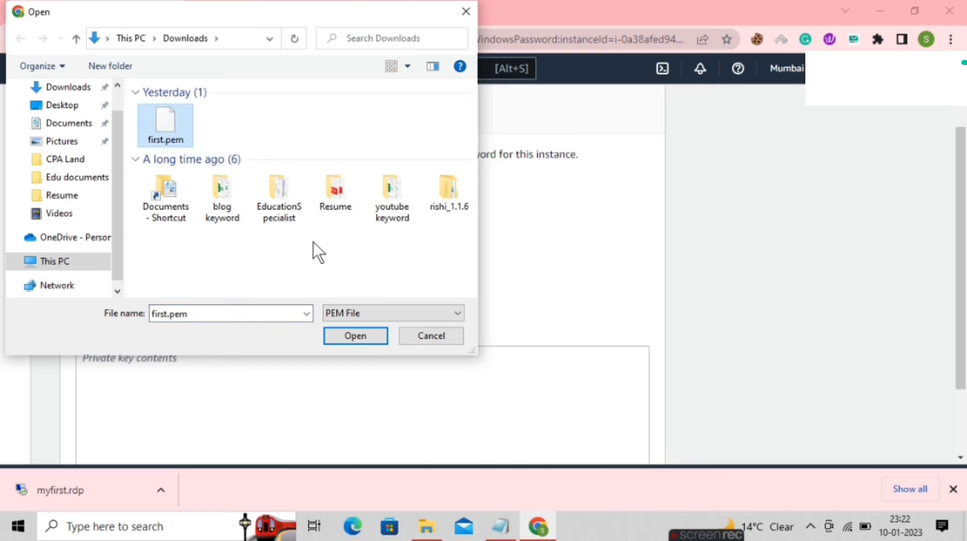
left_click(355, 336)
scroll(414, 259, "down", 2)
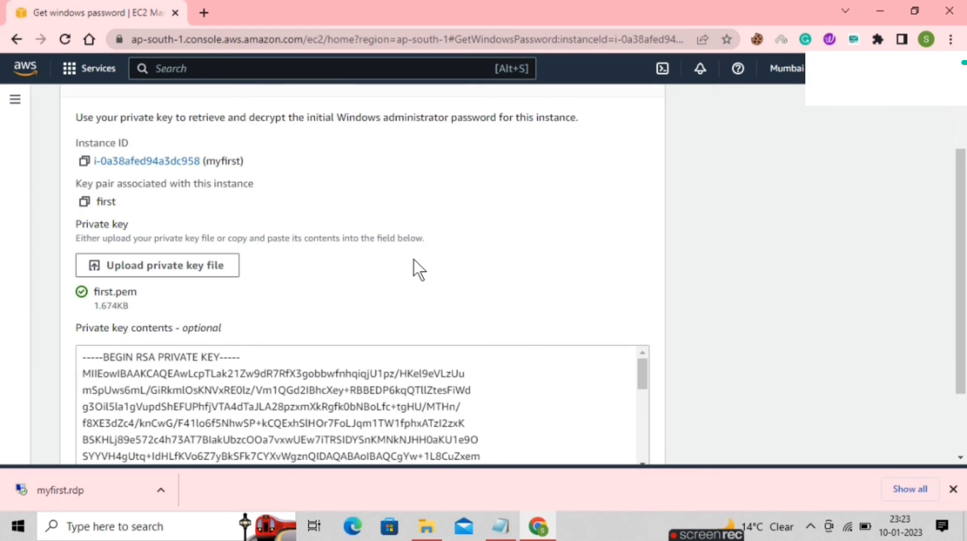
scroll(291, 285, "down", 1)
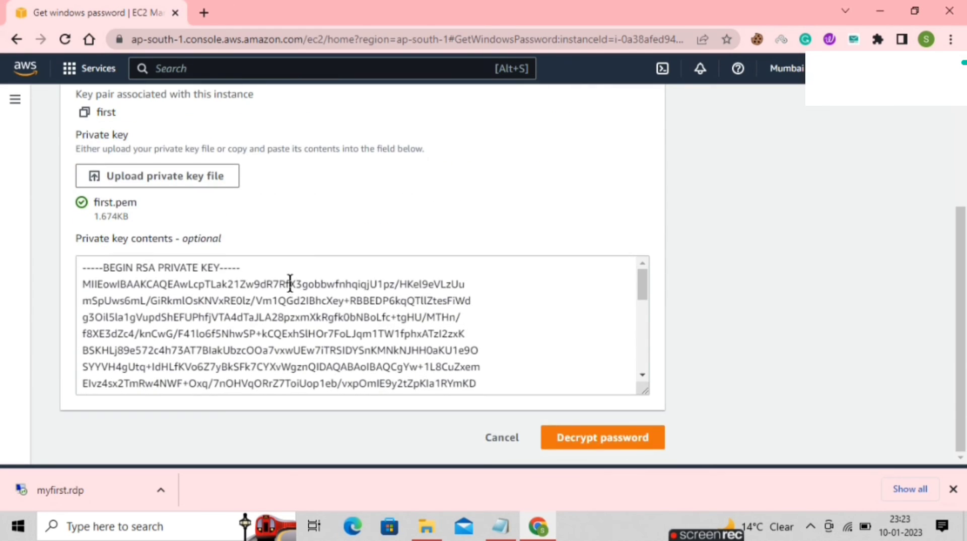
Dismiss the browser's download notice and decrypt the Windows administrator password with the uploaded private key
left_click(954, 489)
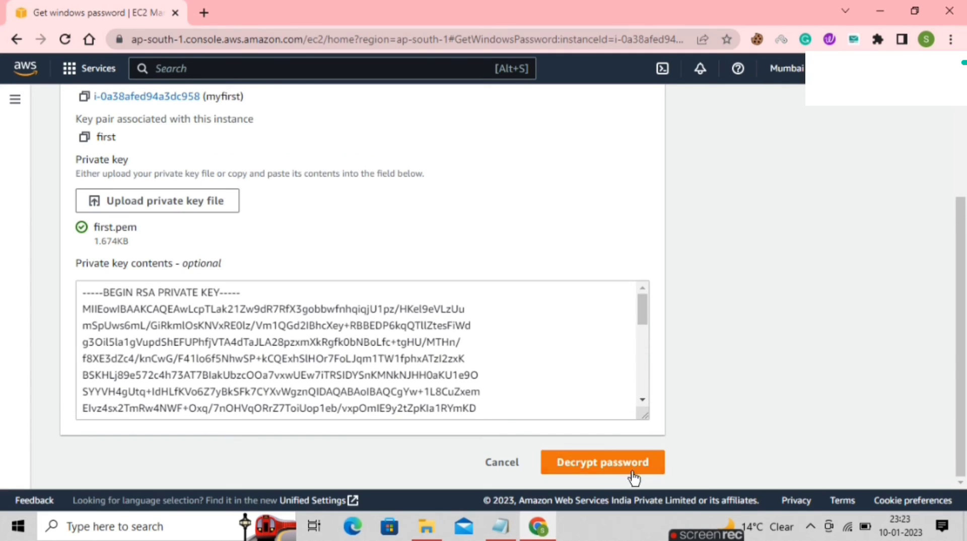
left_click(572, 468)
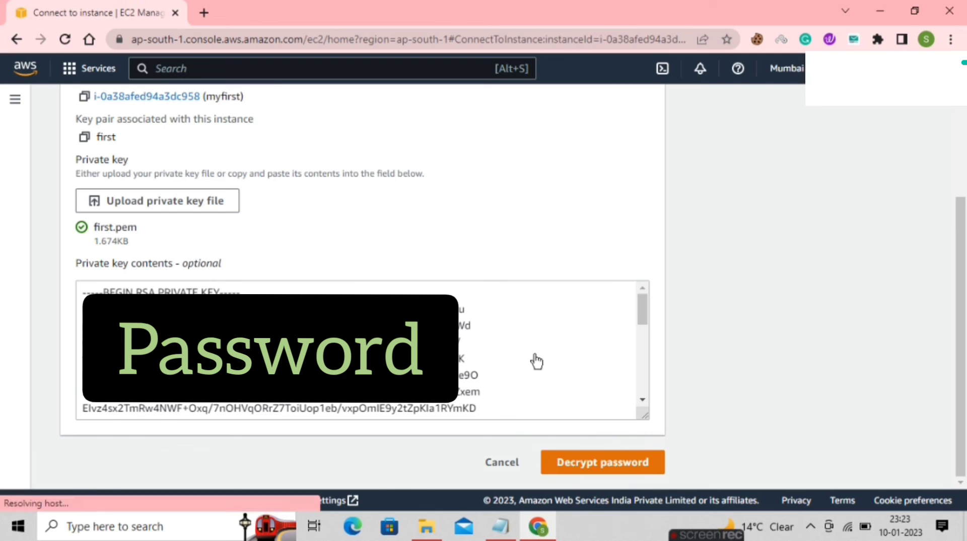
scroll(493, 293, "down", 3)
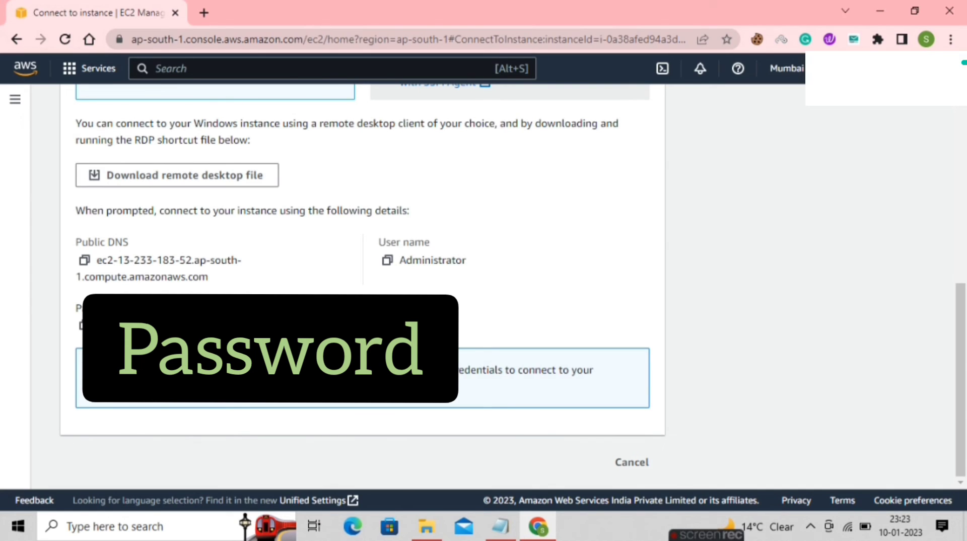
scroll(363, 285, "up", 1)
scroll(363, 285, "down", 1)
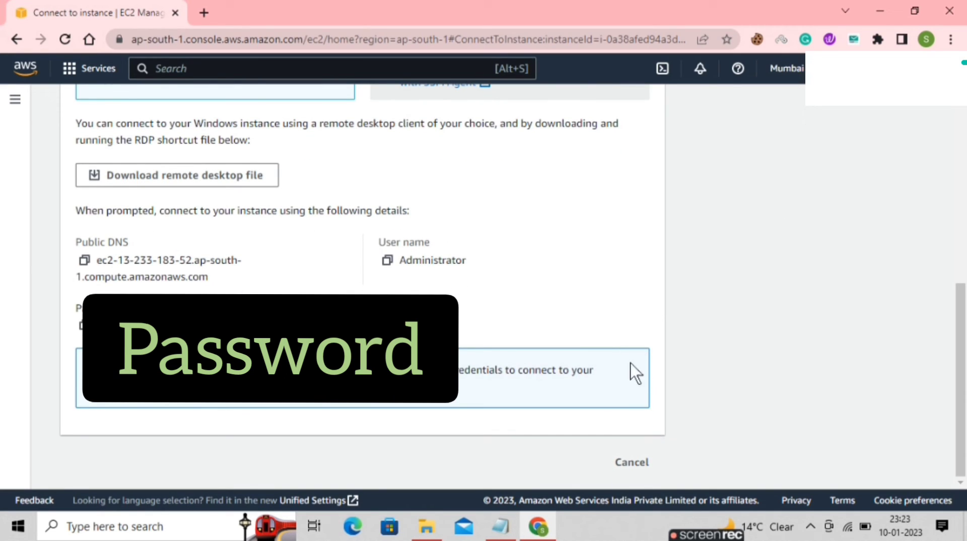
Open the myfirst remote desktop file from the Downloads folder and connect despite the unknown publisher, opting out of repeat prompts for this computer
left_click(426, 526)
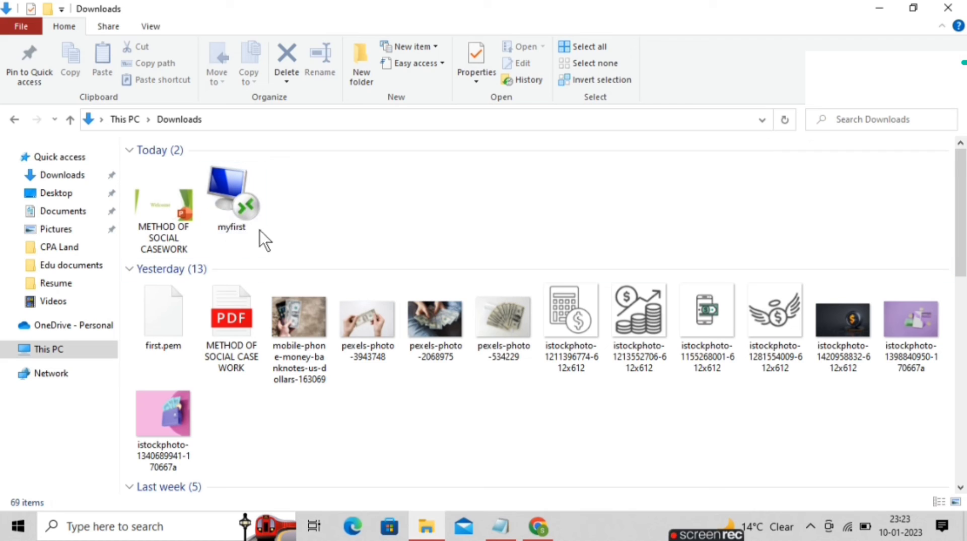
double_click(244, 207)
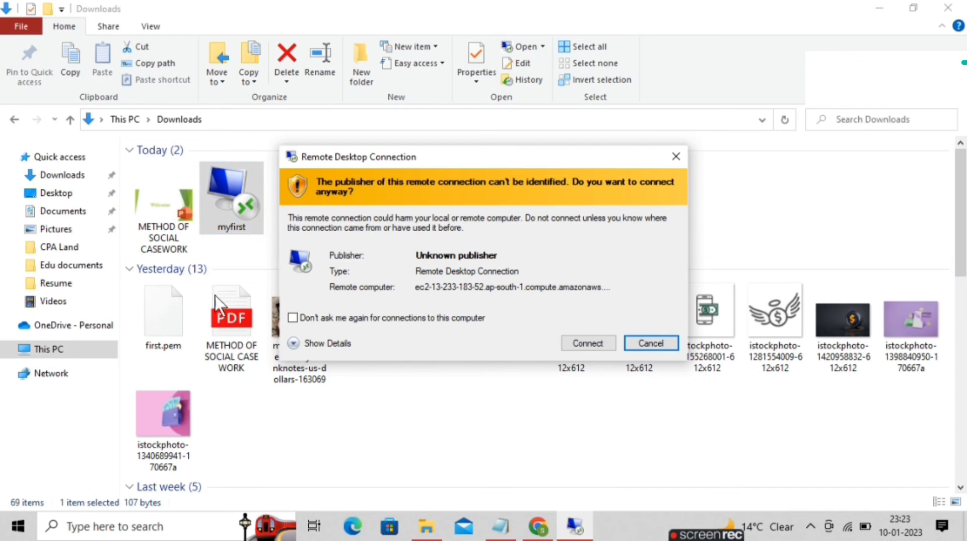
left_click(292, 318)
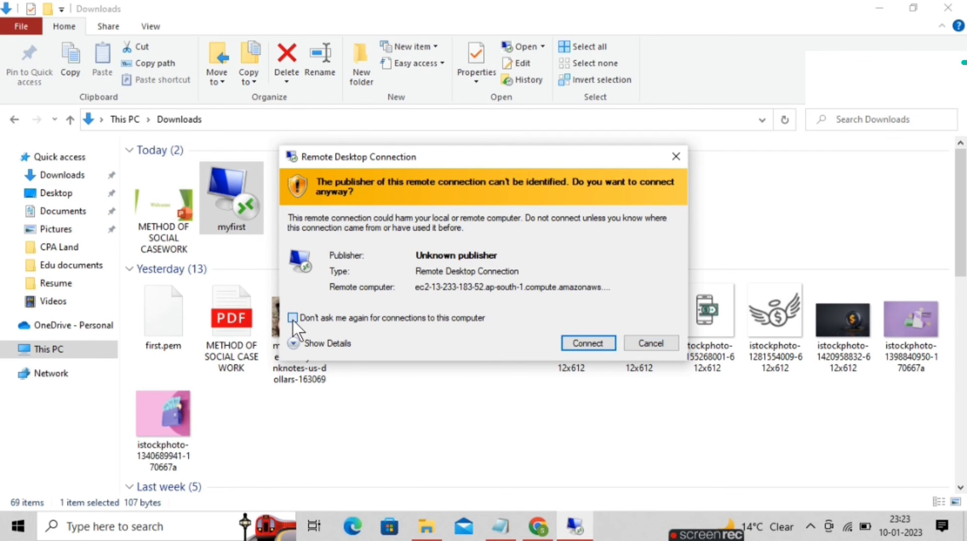
left_click(587, 343)
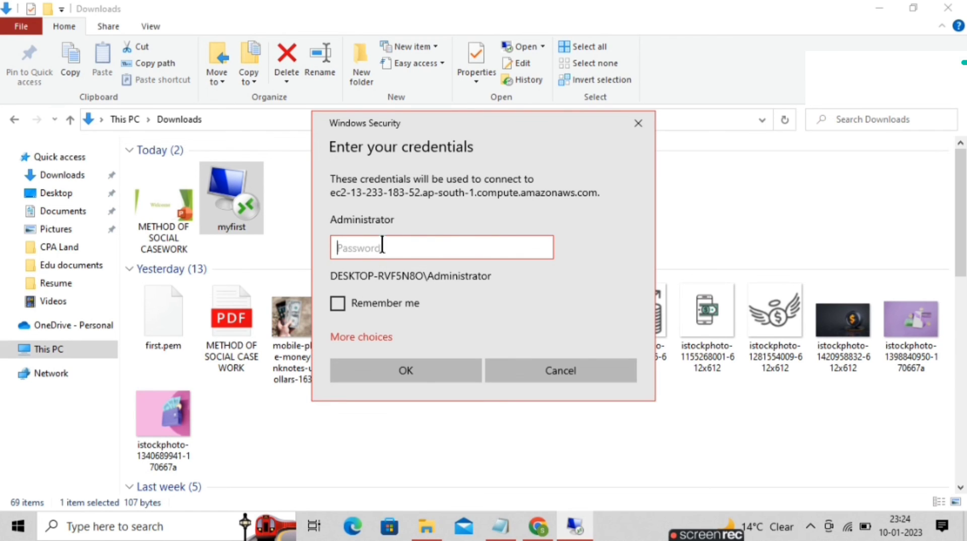
Sign in with the copied Administrator password, remembering the credentials, and accept the untrusted certificate without being asked again for this computer
left_click(539, 526)
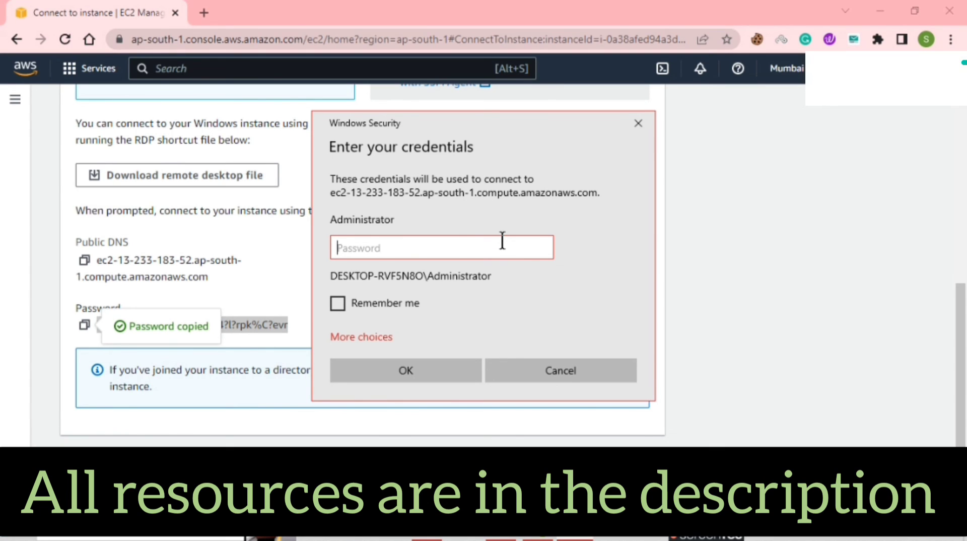
key("ctrl+v")
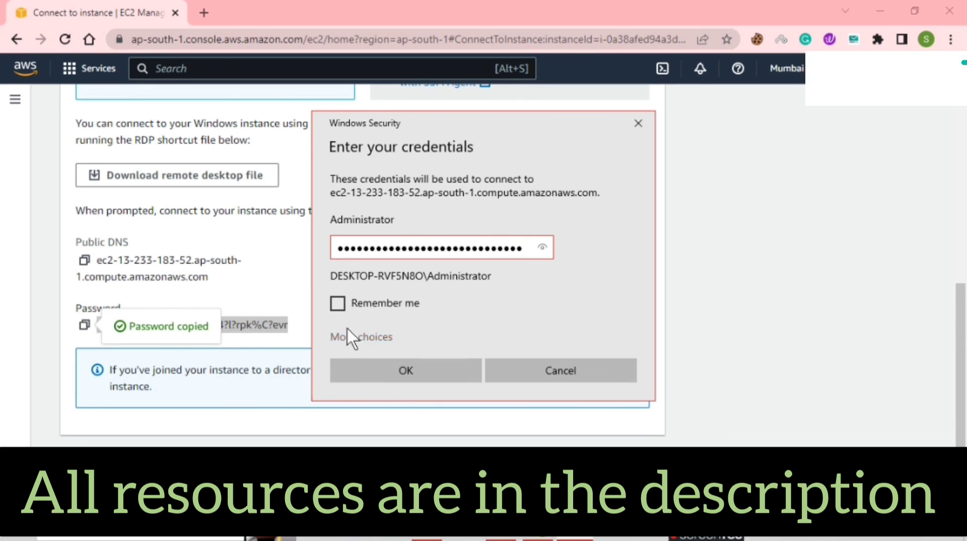
left_click(339, 305)
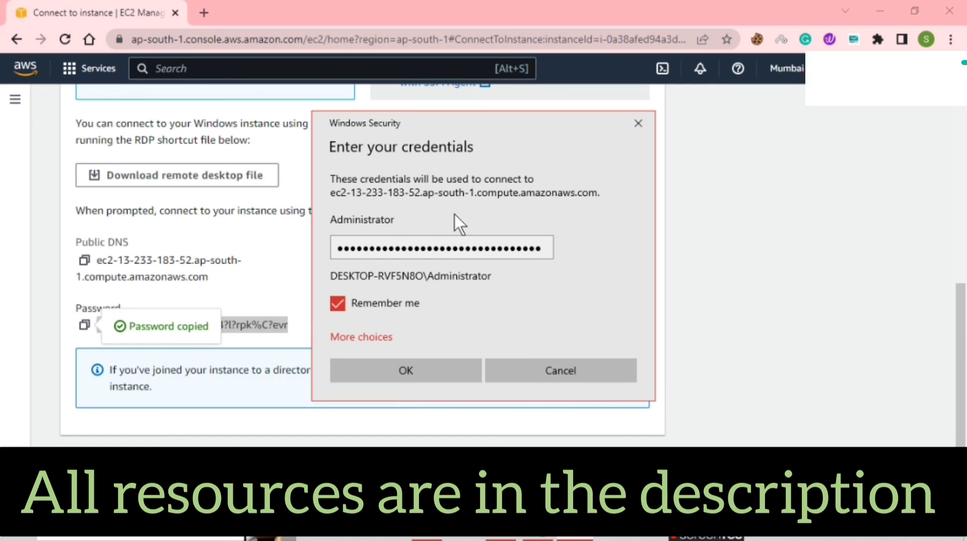
left_click(423, 378)
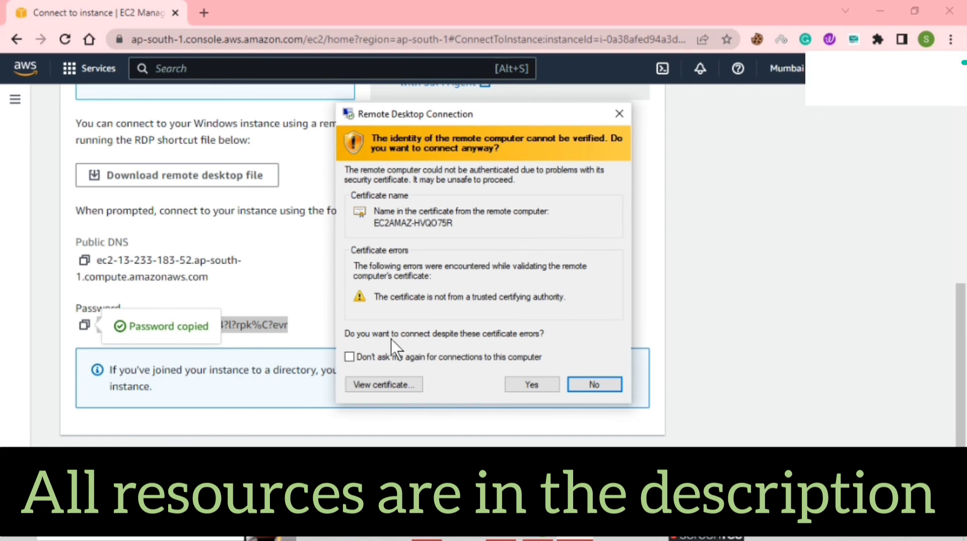
left_click(353, 358)
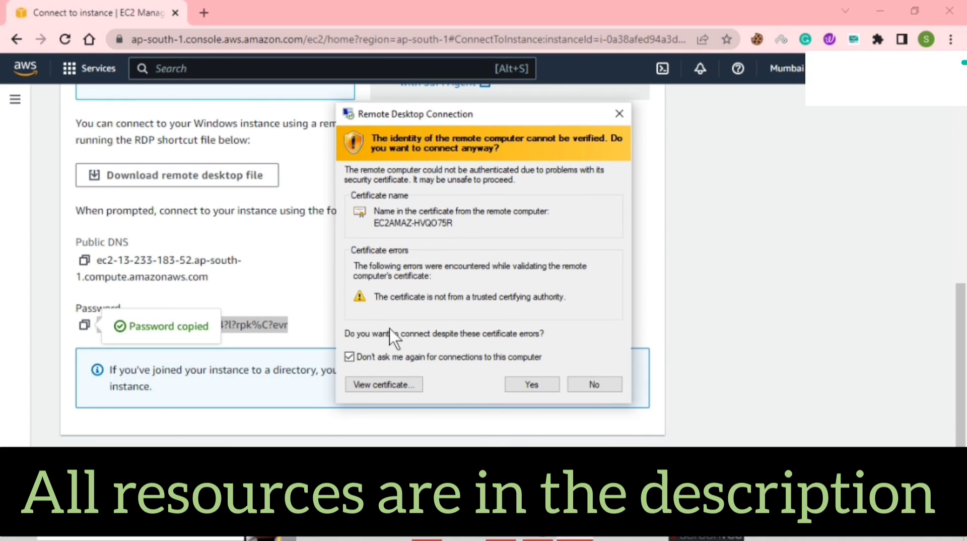
left_click(539, 385)
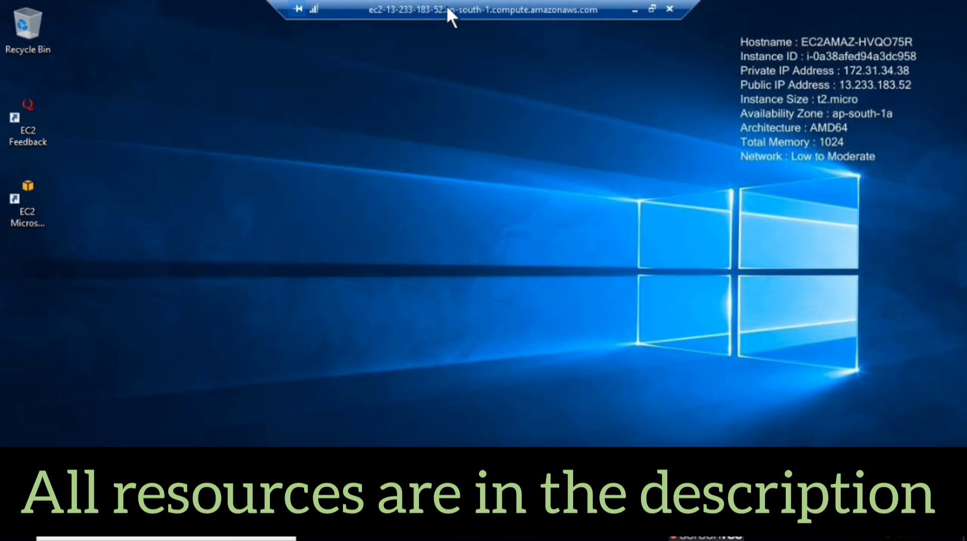
Minimize the remote session to review the instance's connection page, and reopen the session in a window instead of full screen
left_click(638, 14)
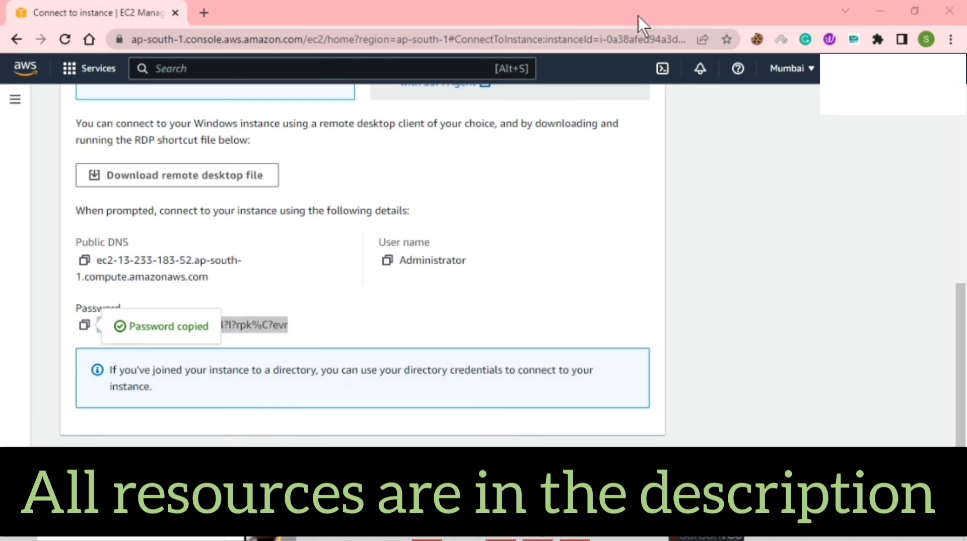
scroll(377, 282, "up", 5)
scroll(370, 288, "up", 2)
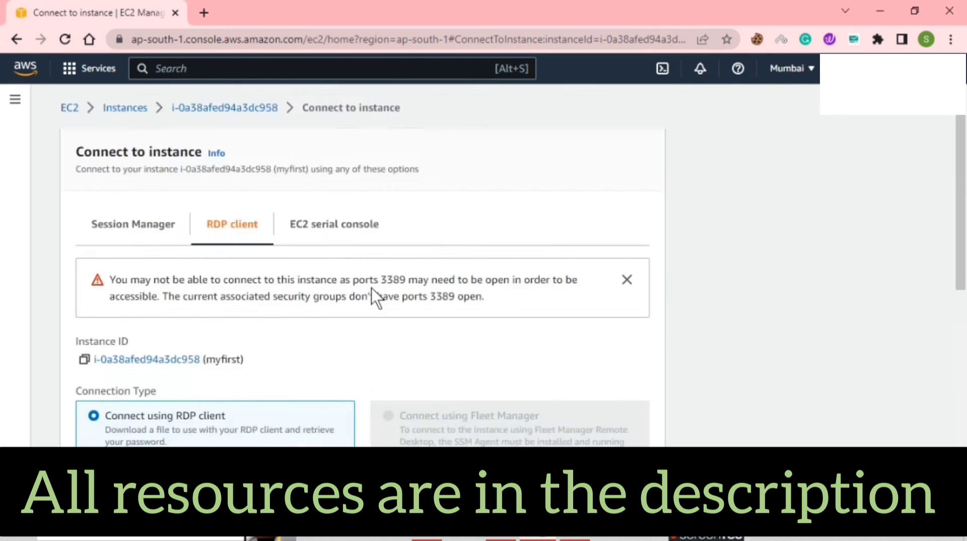
scroll(370, 288, "down", 6)
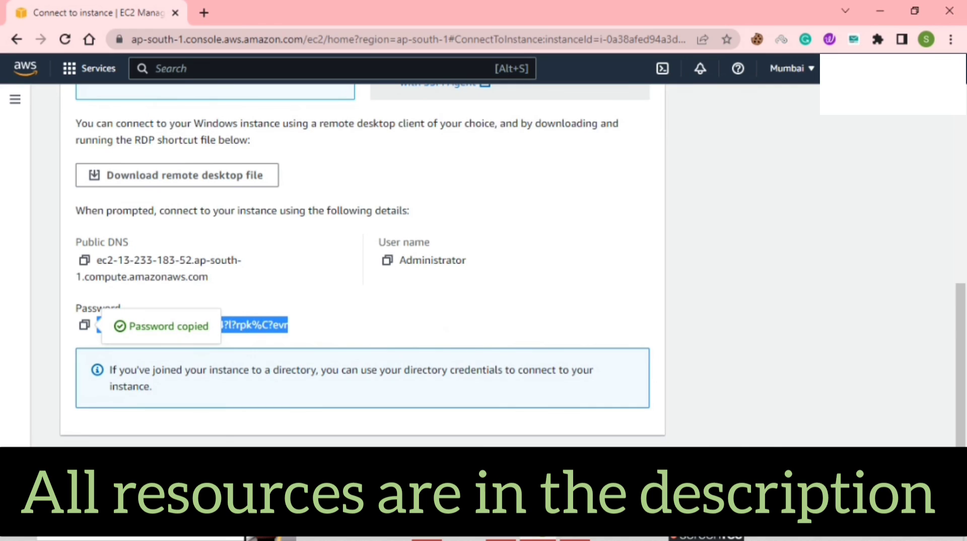
left_click(585, 538)
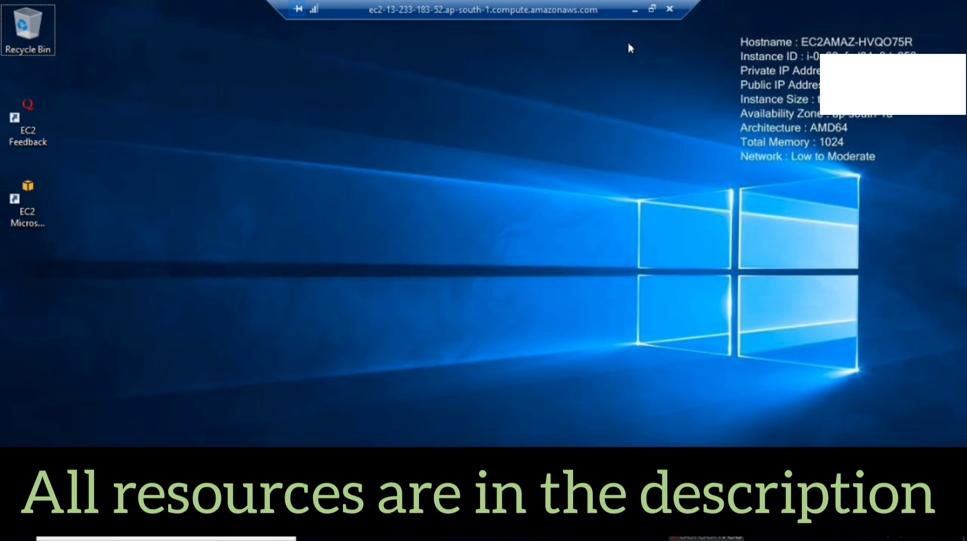
left_click(651, 10)
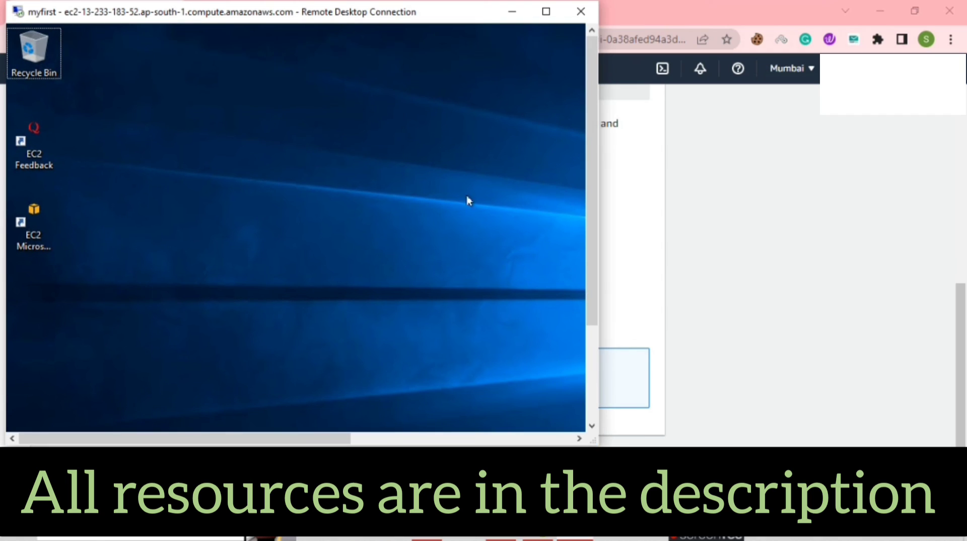